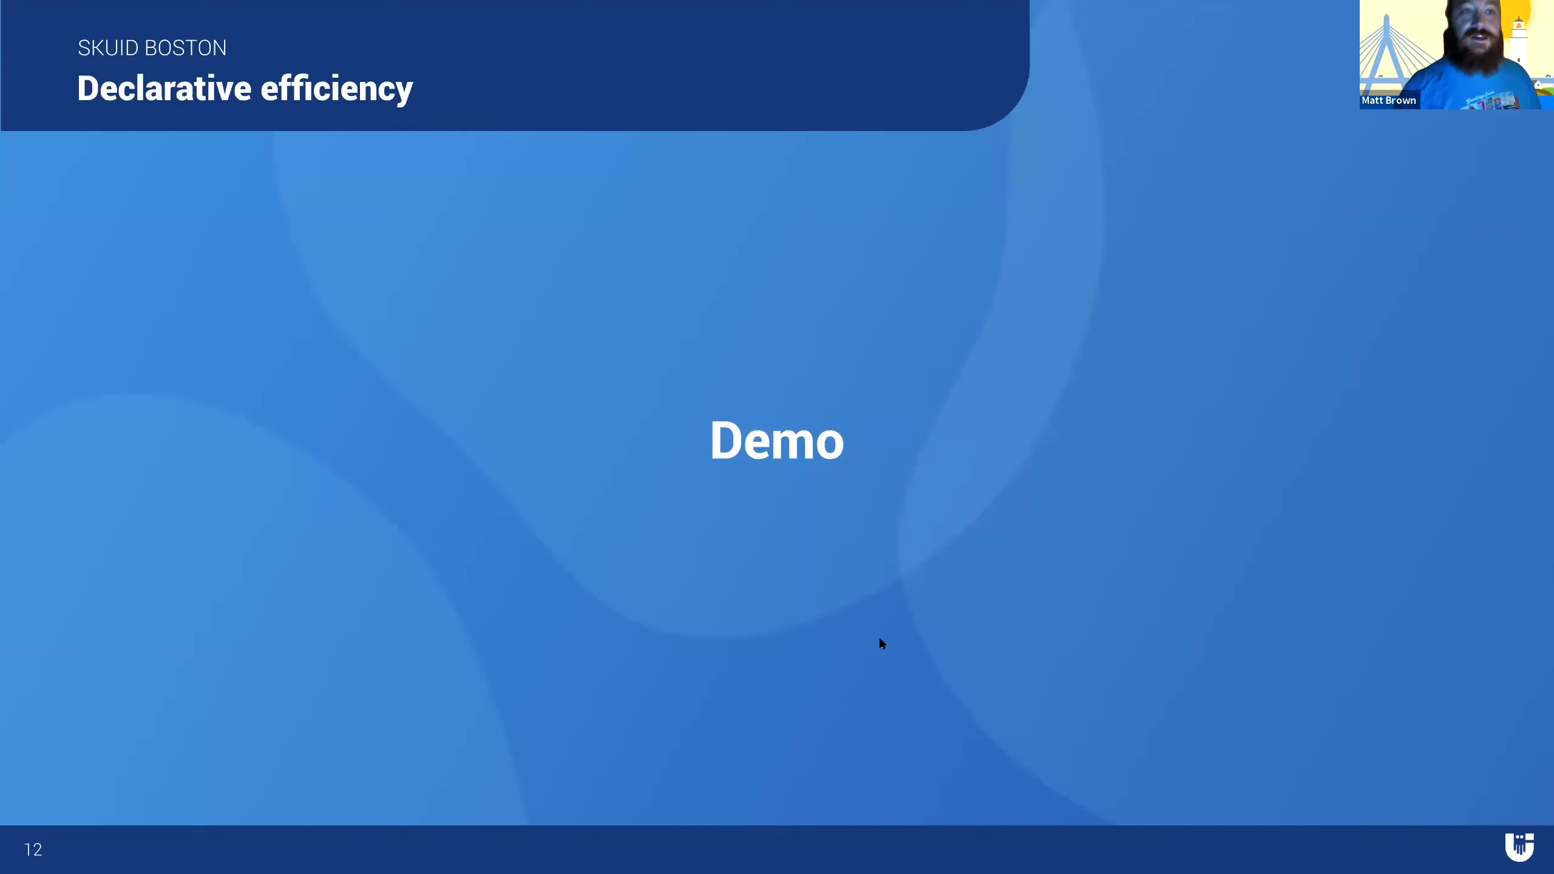
Leave the slideshow and bring up the FieldFestival_2020 page with its My Opportunities table, placing its tab beside the page editor's tab
key(Escape)
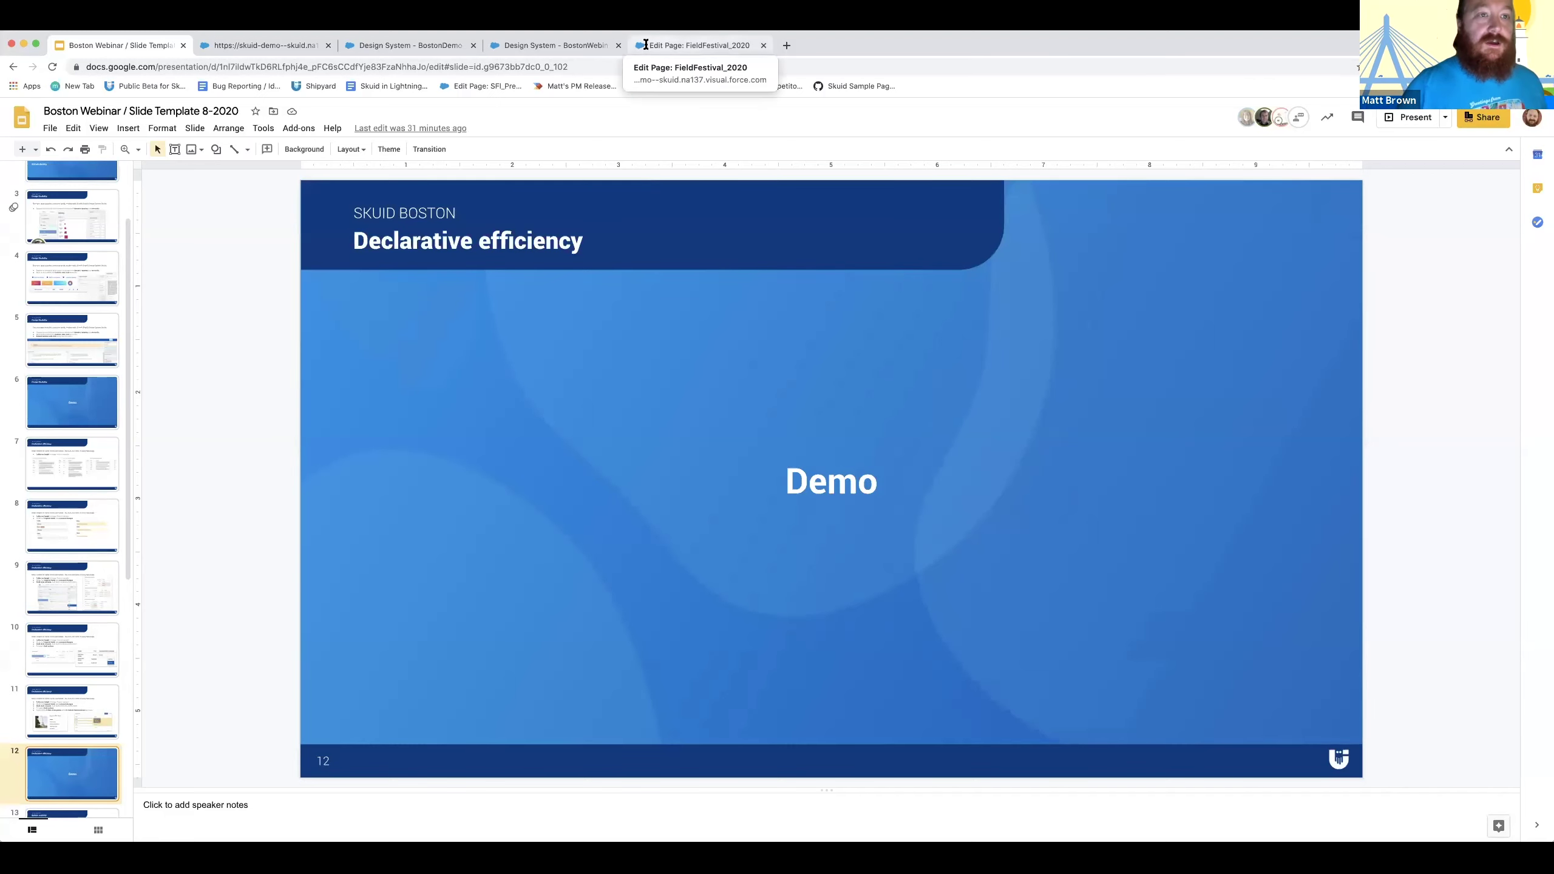
drag(258, 44, 544, 43)
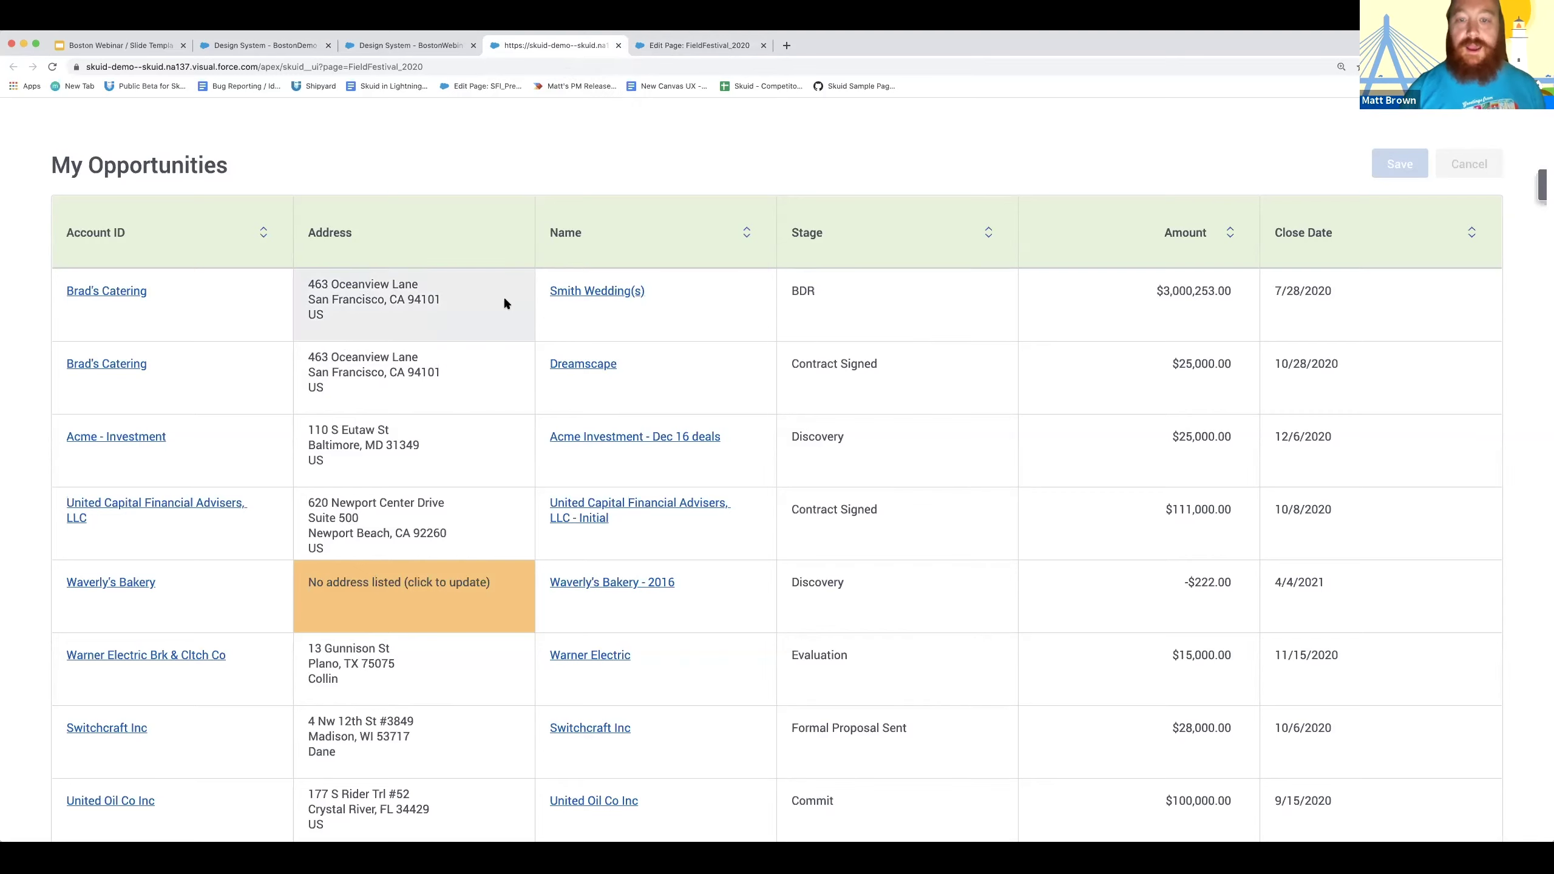
click(758, 305)
click(999, 305)
click(1004, 165)
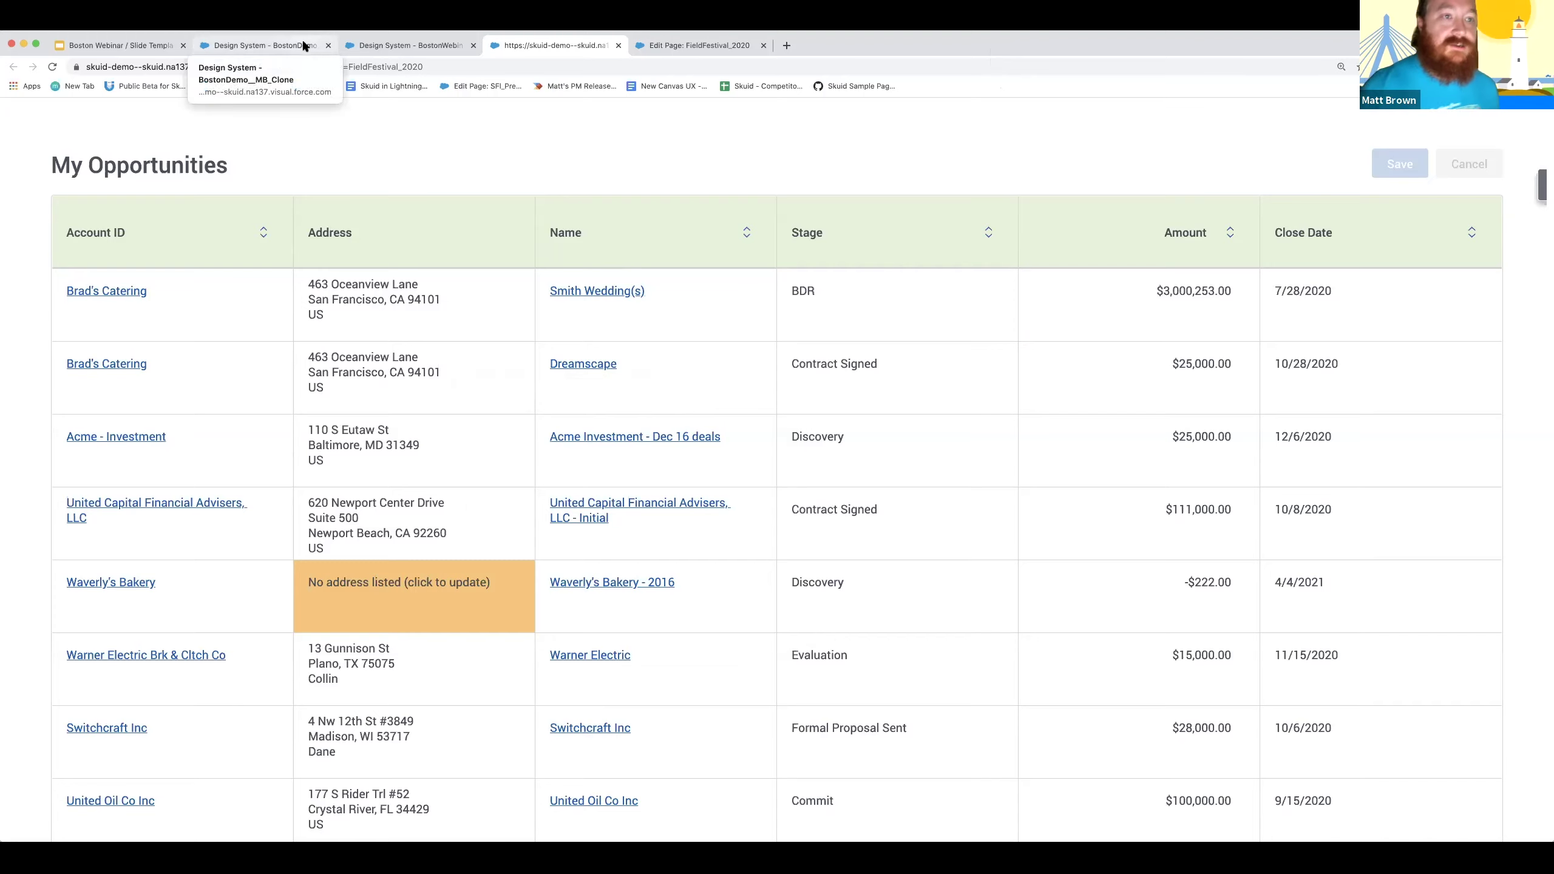
Open the Field component's style variants in the BostonWebinar_Sept2020 design system
click(378, 42)
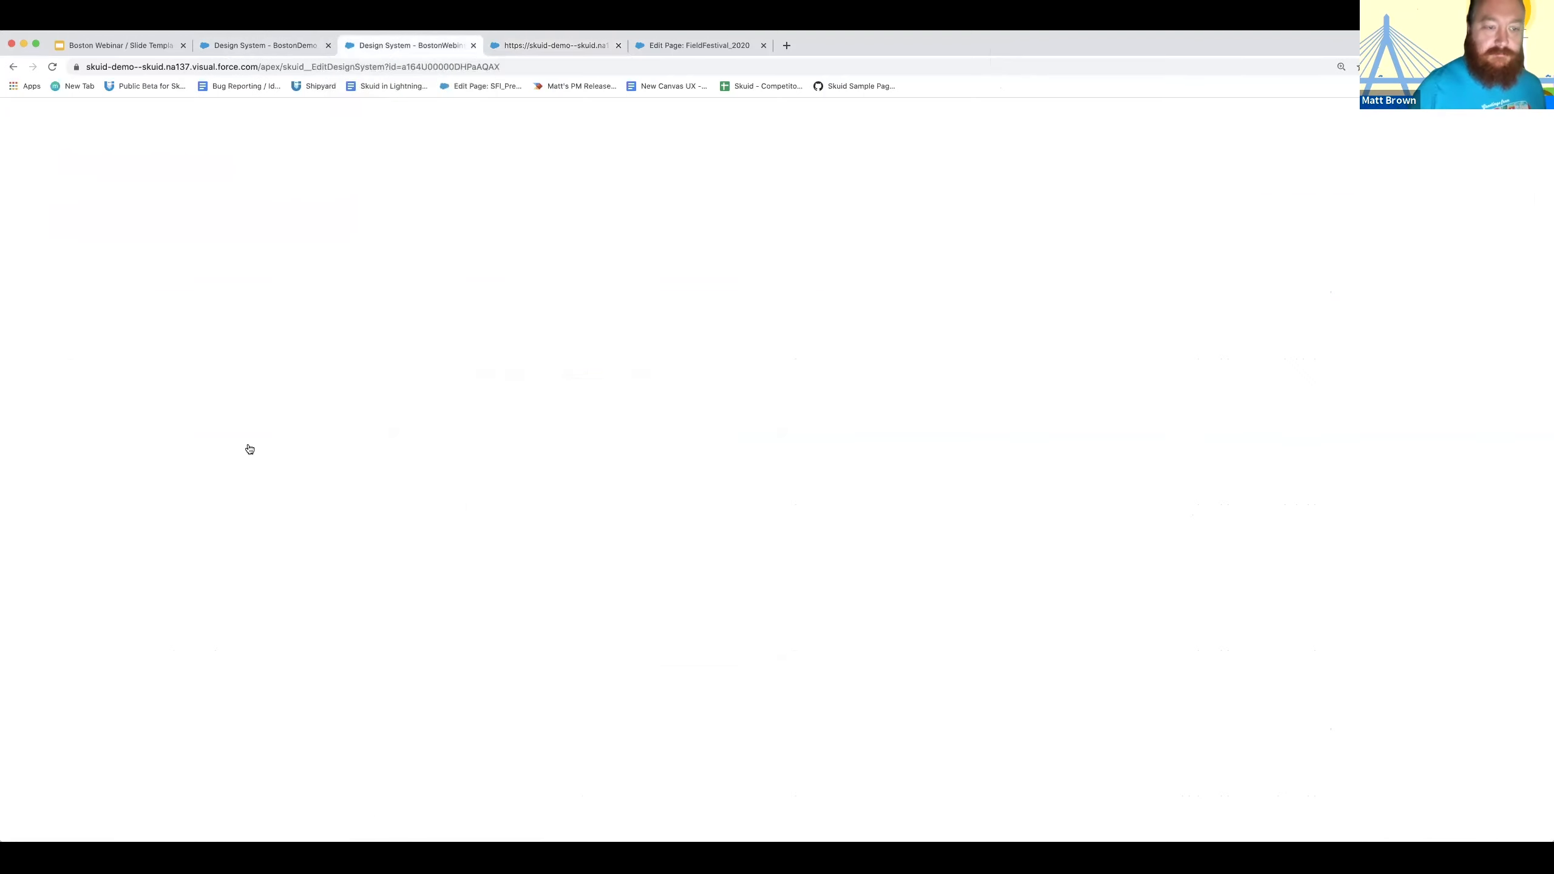
scroll(129, 544, down, 15)
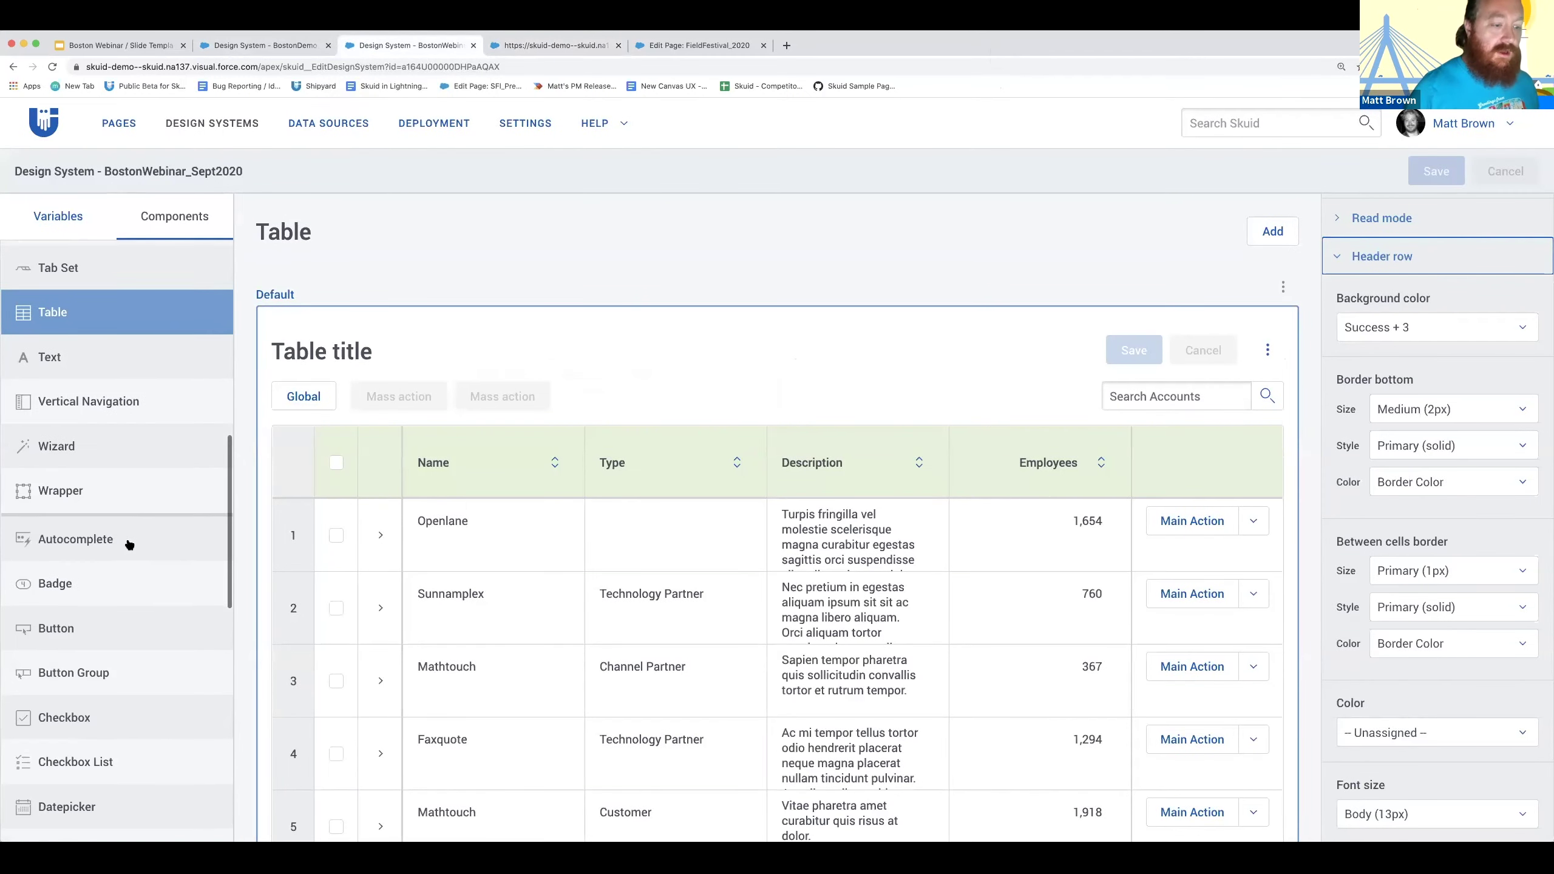
scroll(129, 544, down, 3)
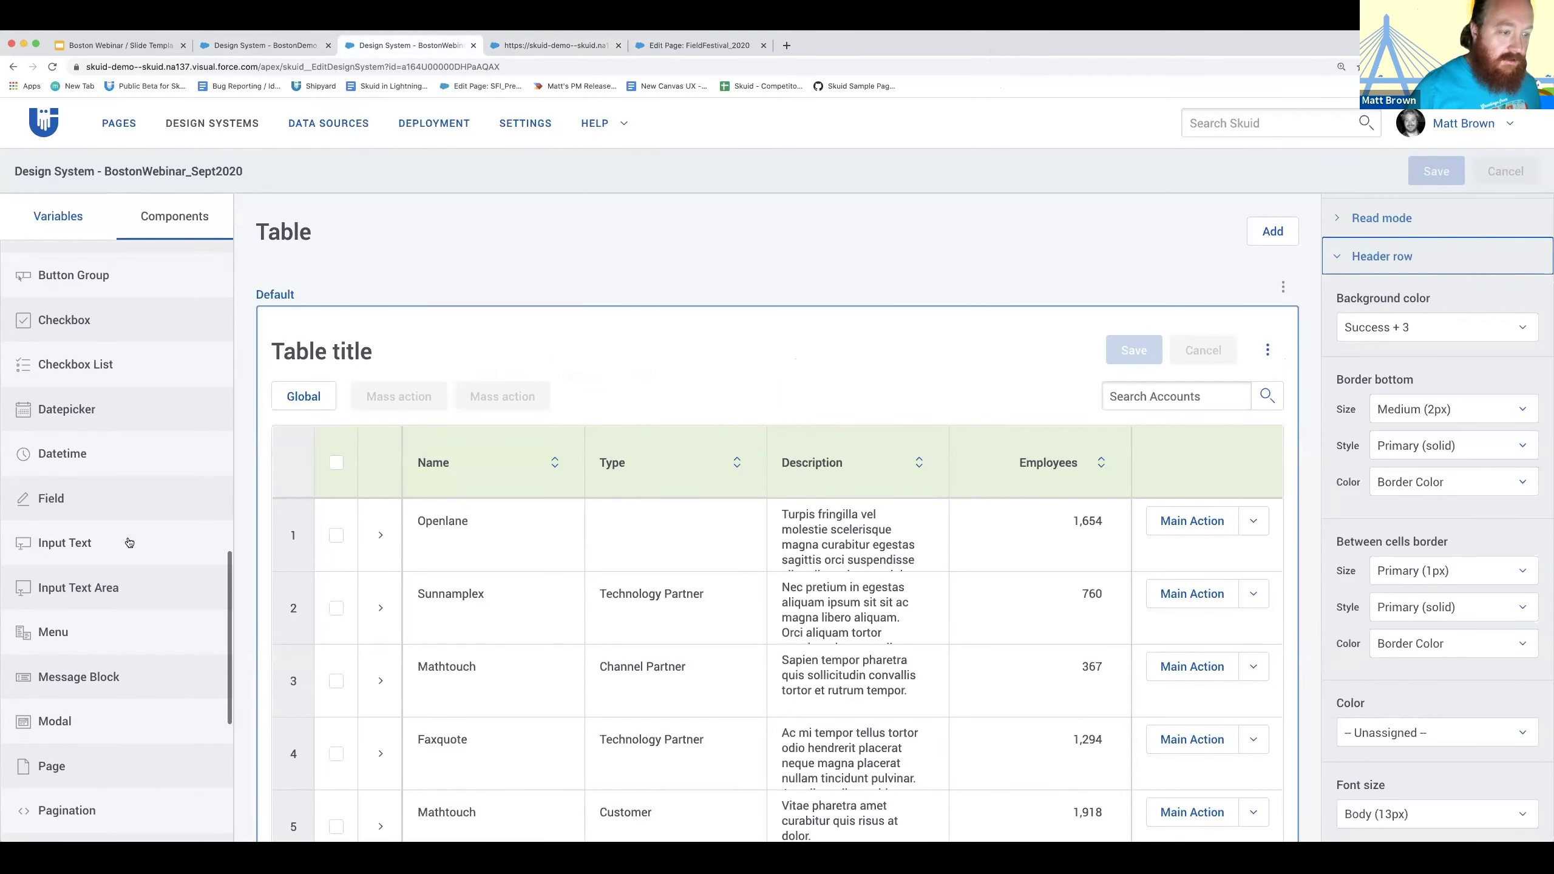
click(79, 500)
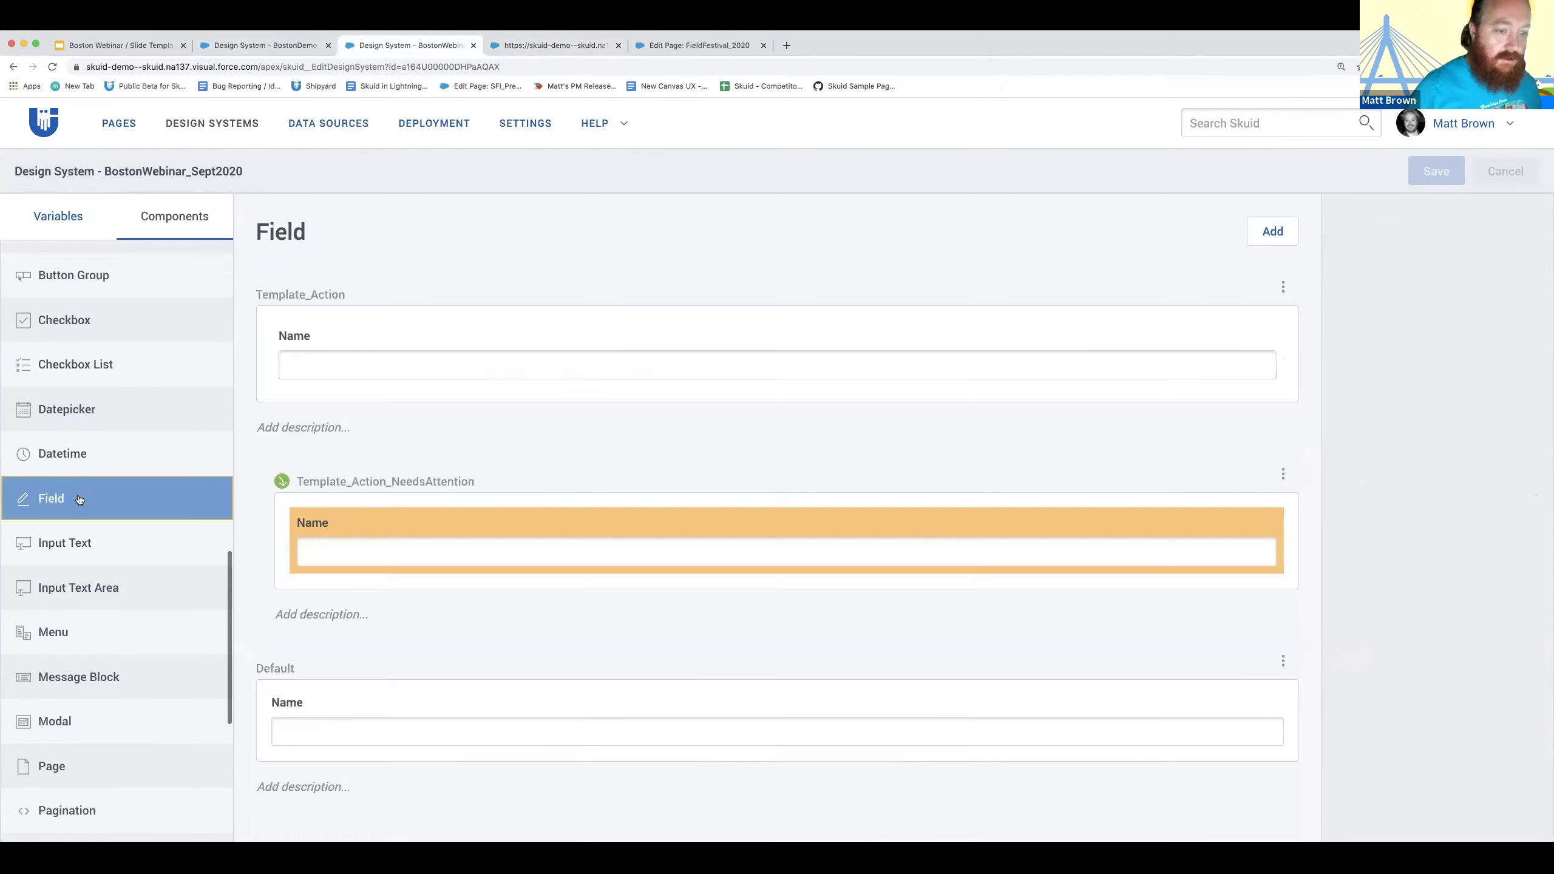
Examine the general and hover state properties of the Template_Action field variant, and select its Template_Action_NeedsAttention child variant
click(462, 320)
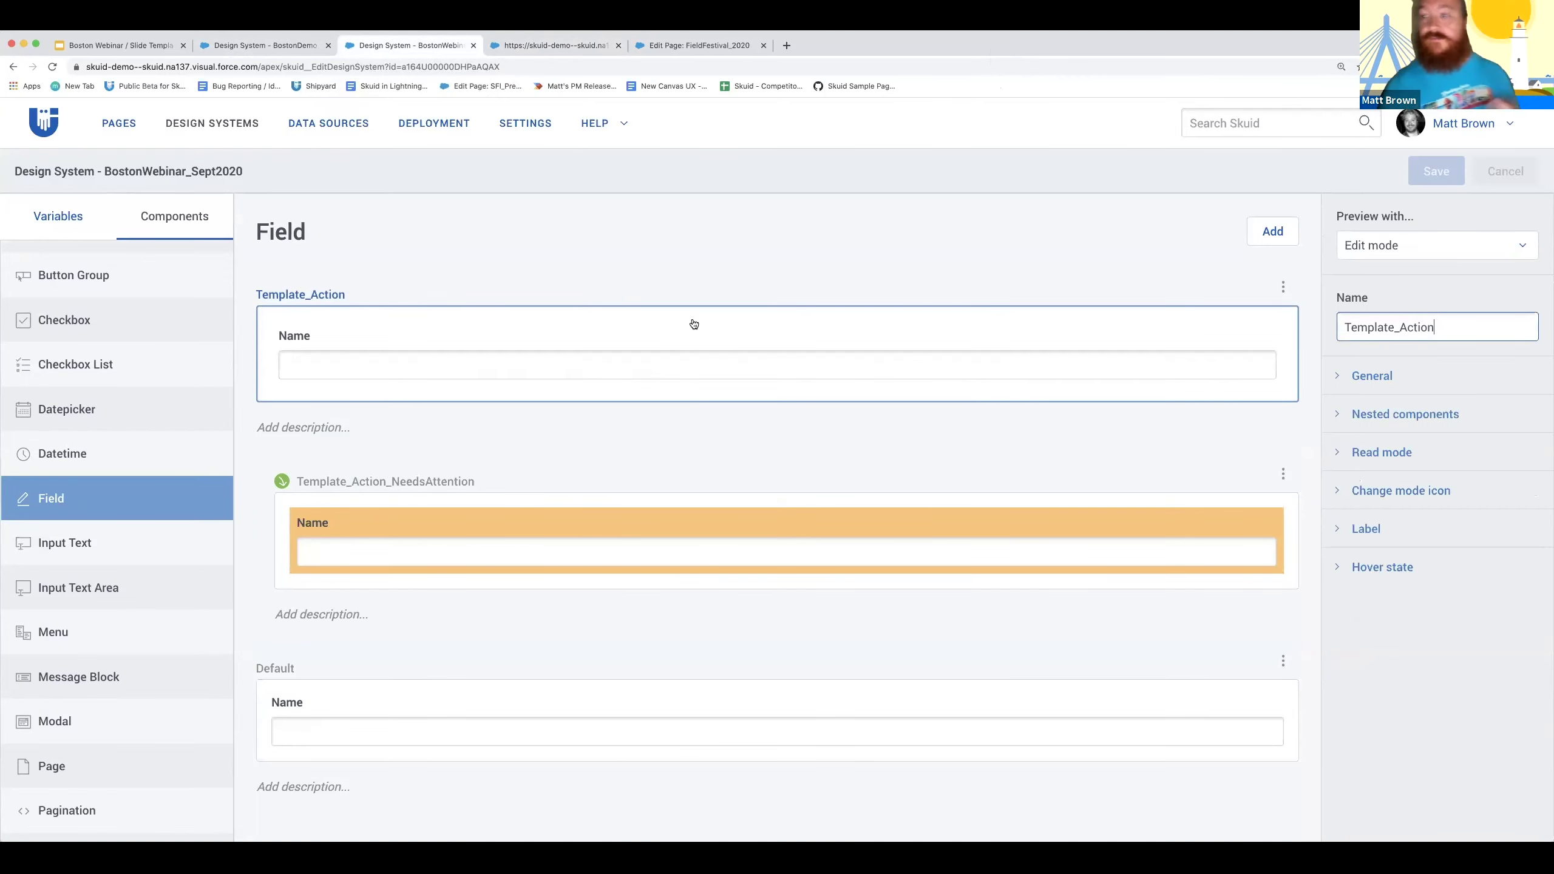
click(1339, 376)
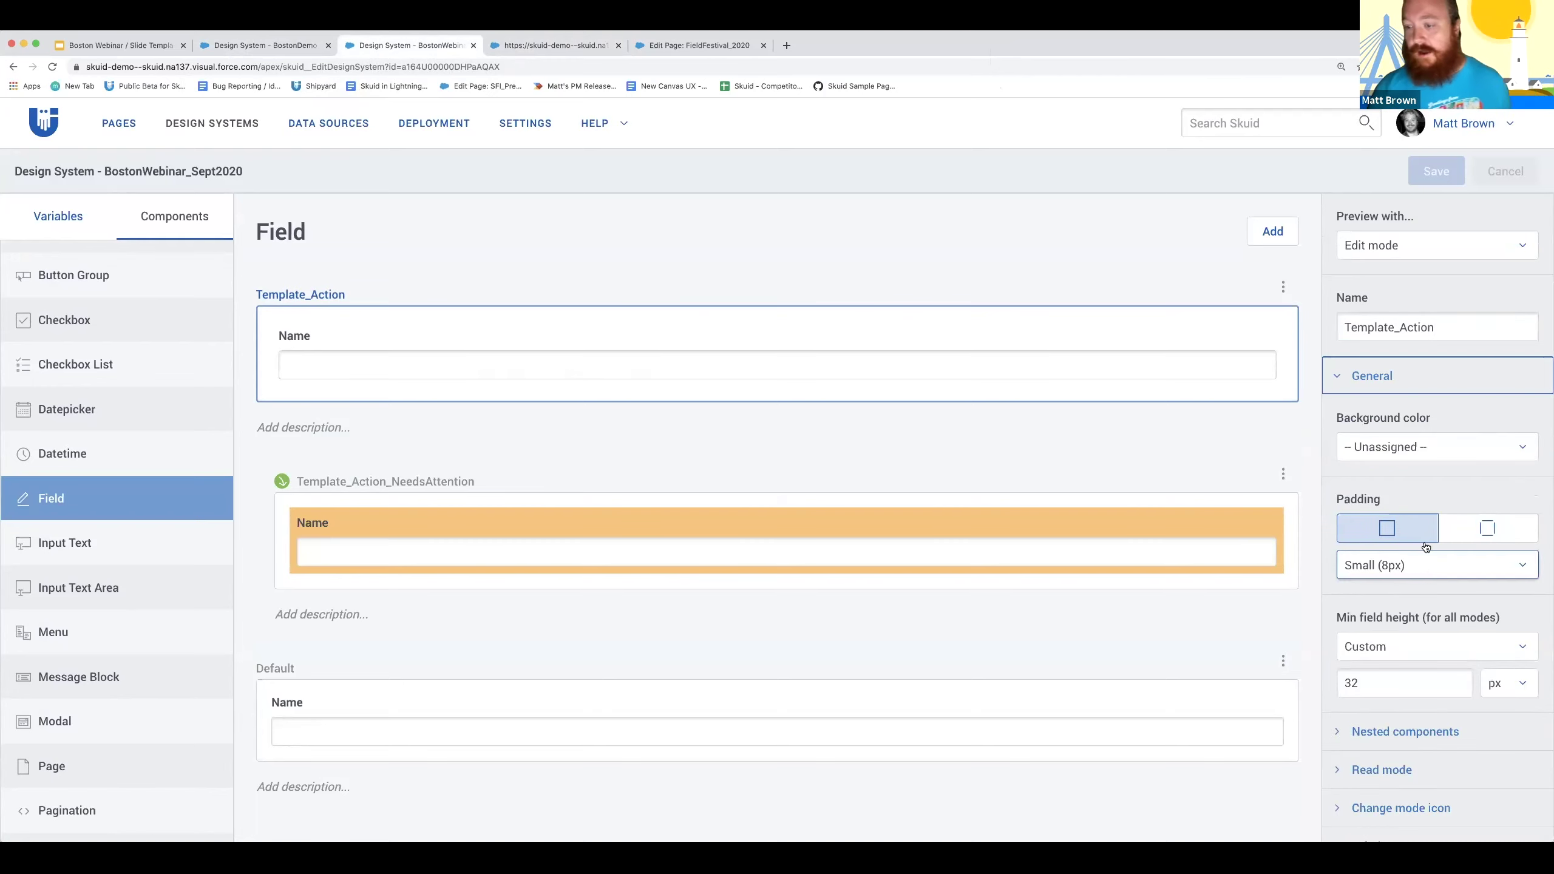
click(1337, 376)
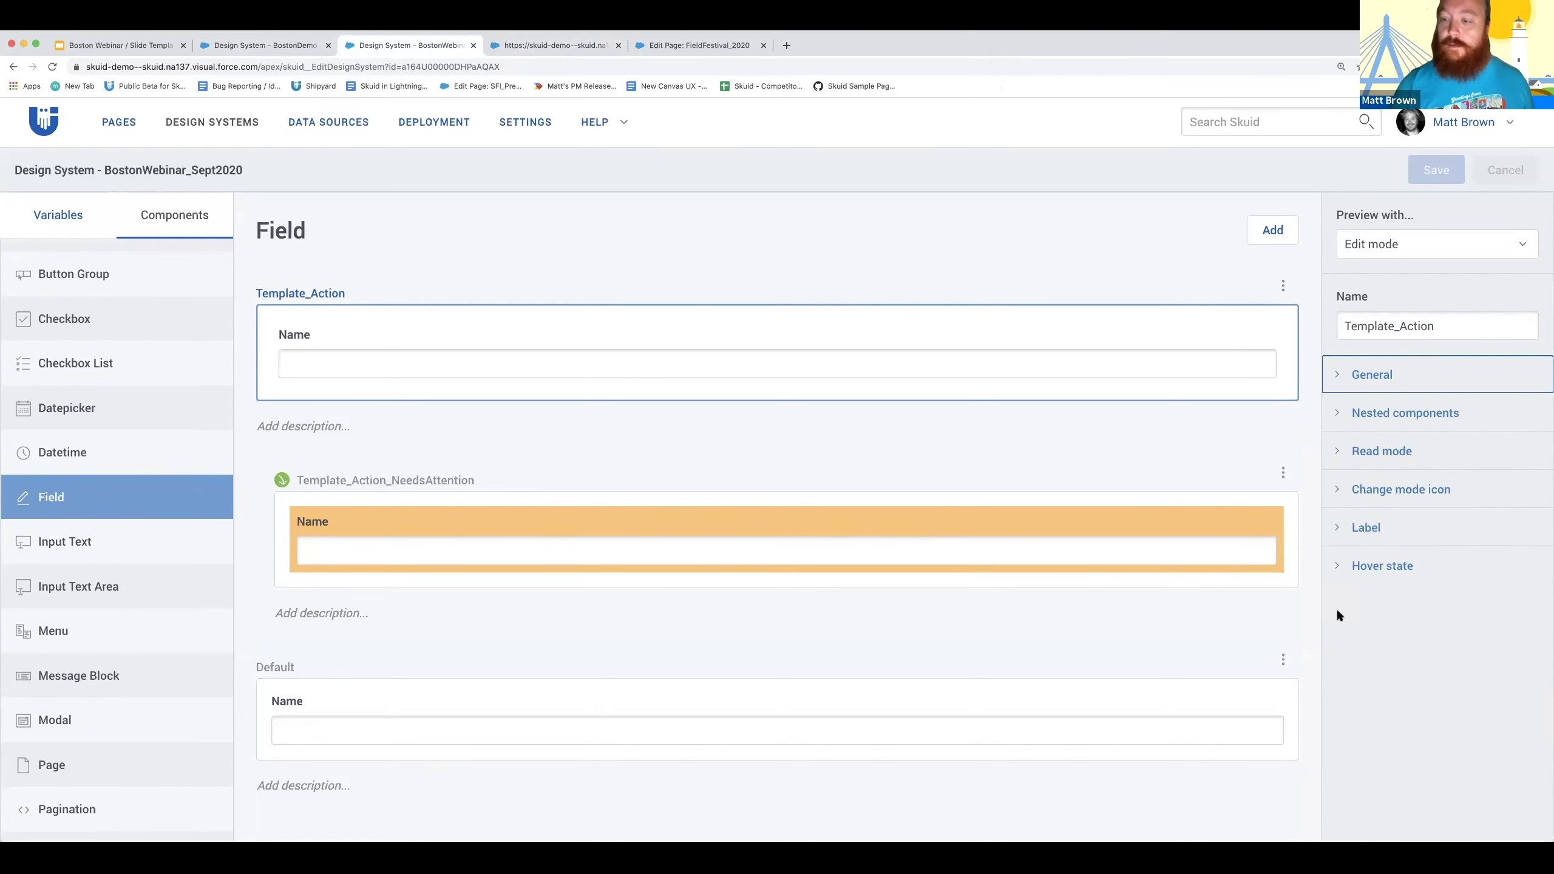
click(1337, 567)
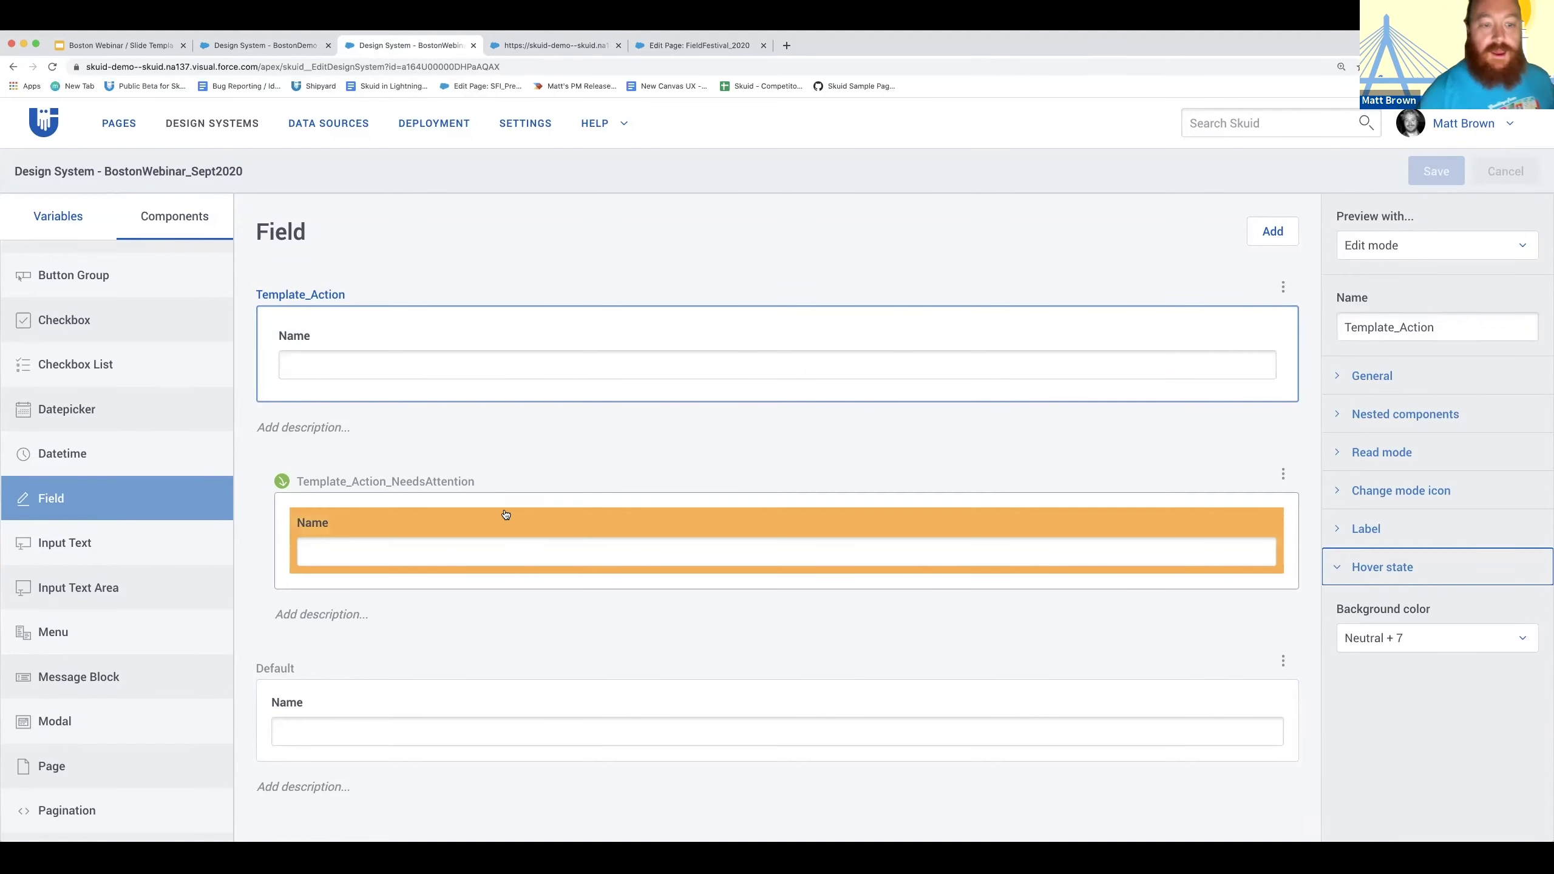
click(421, 518)
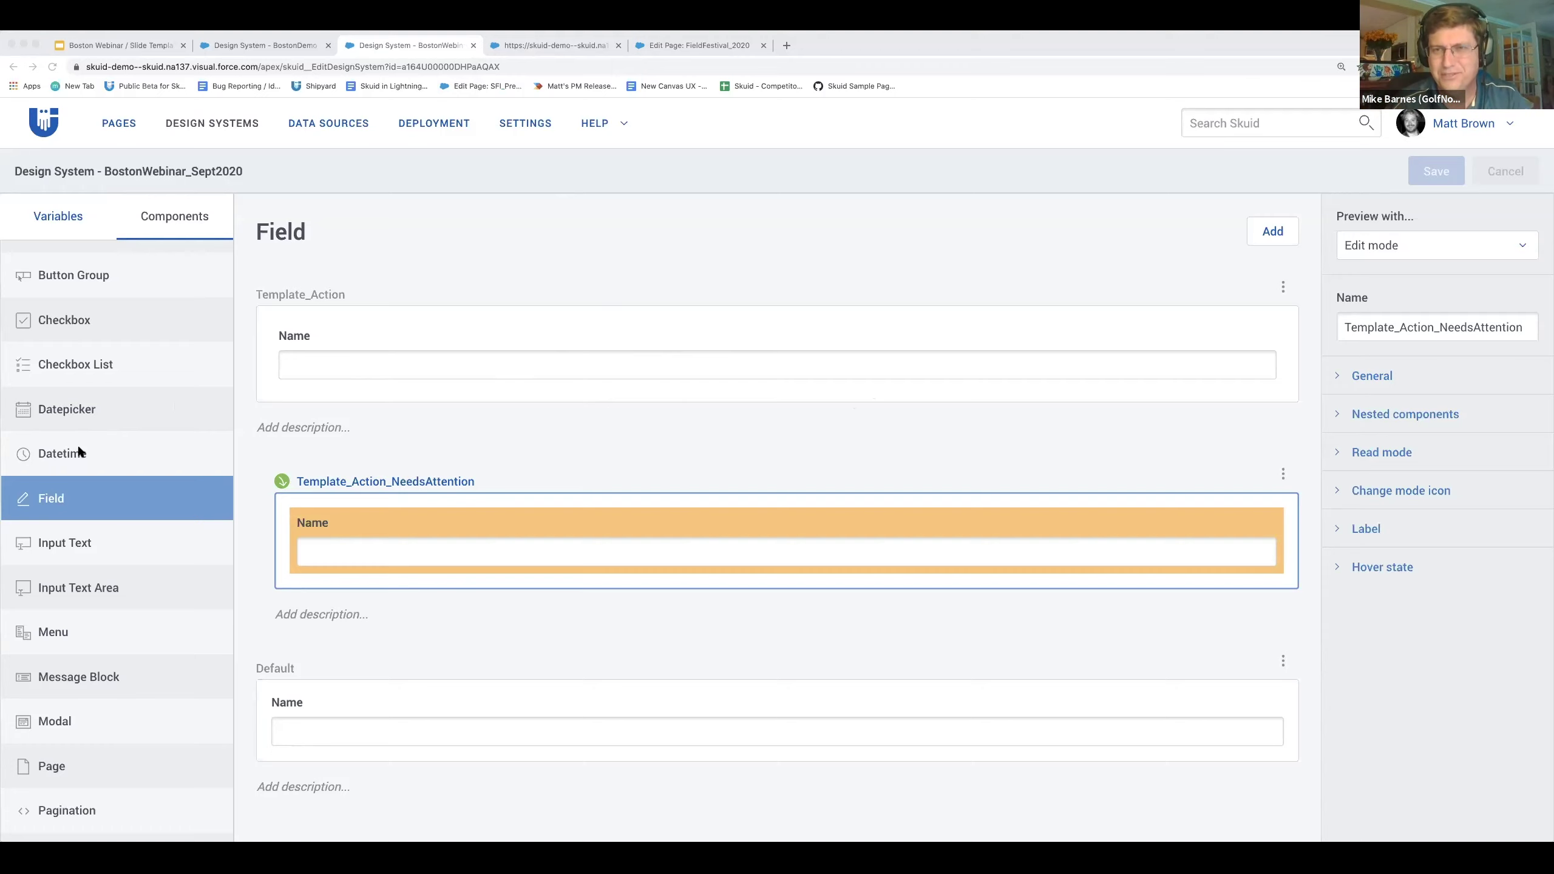
Open the Form component's styles and select the Default variant
scroll(79, 451, up, 3)
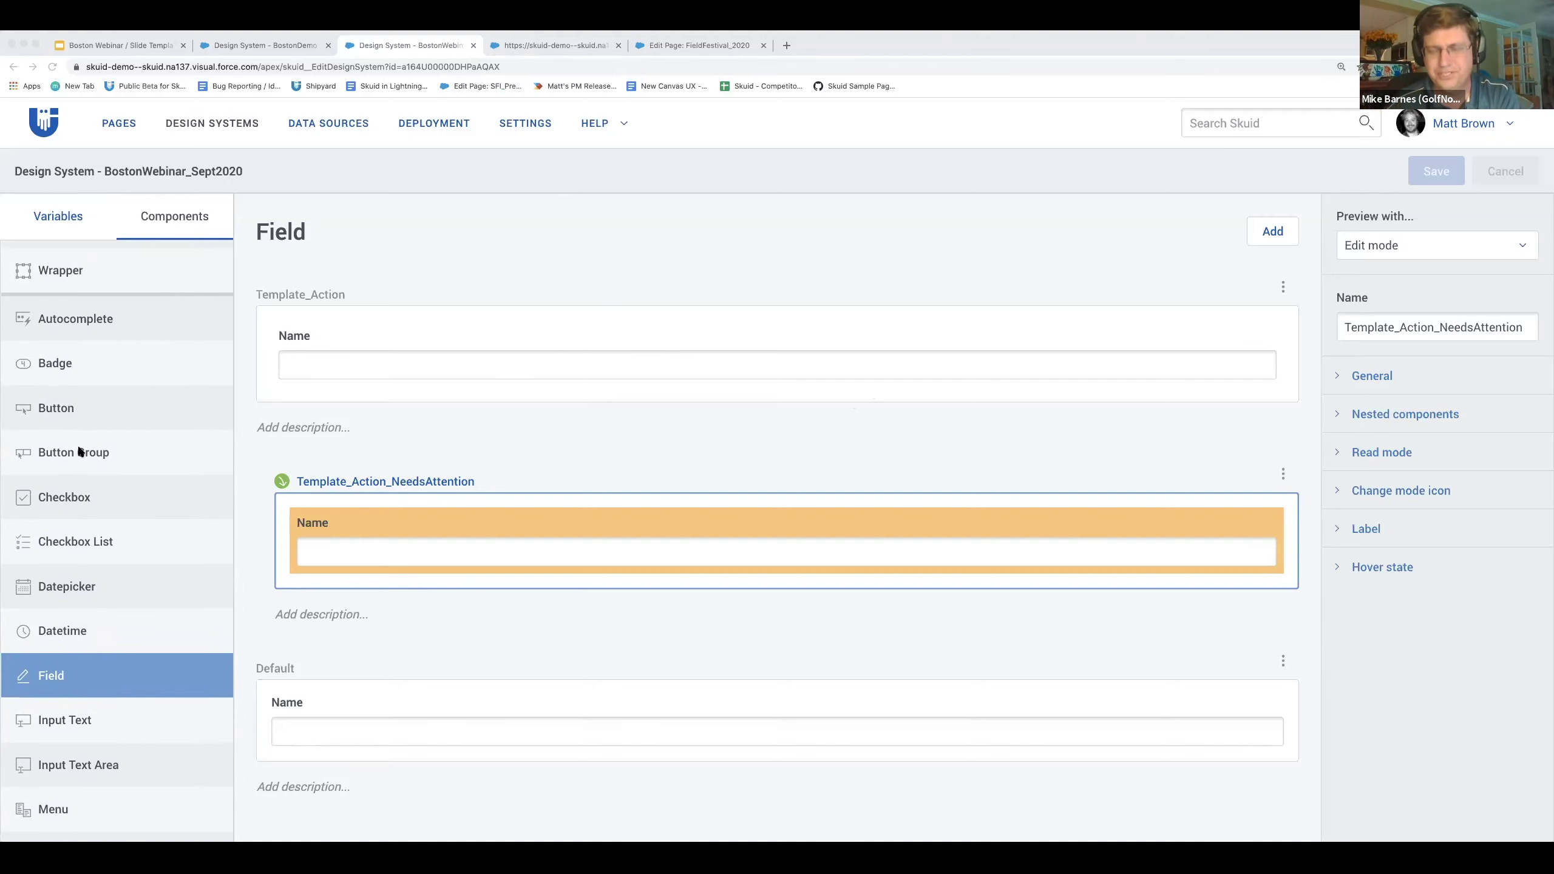
scroll(78, 451, up, 8)
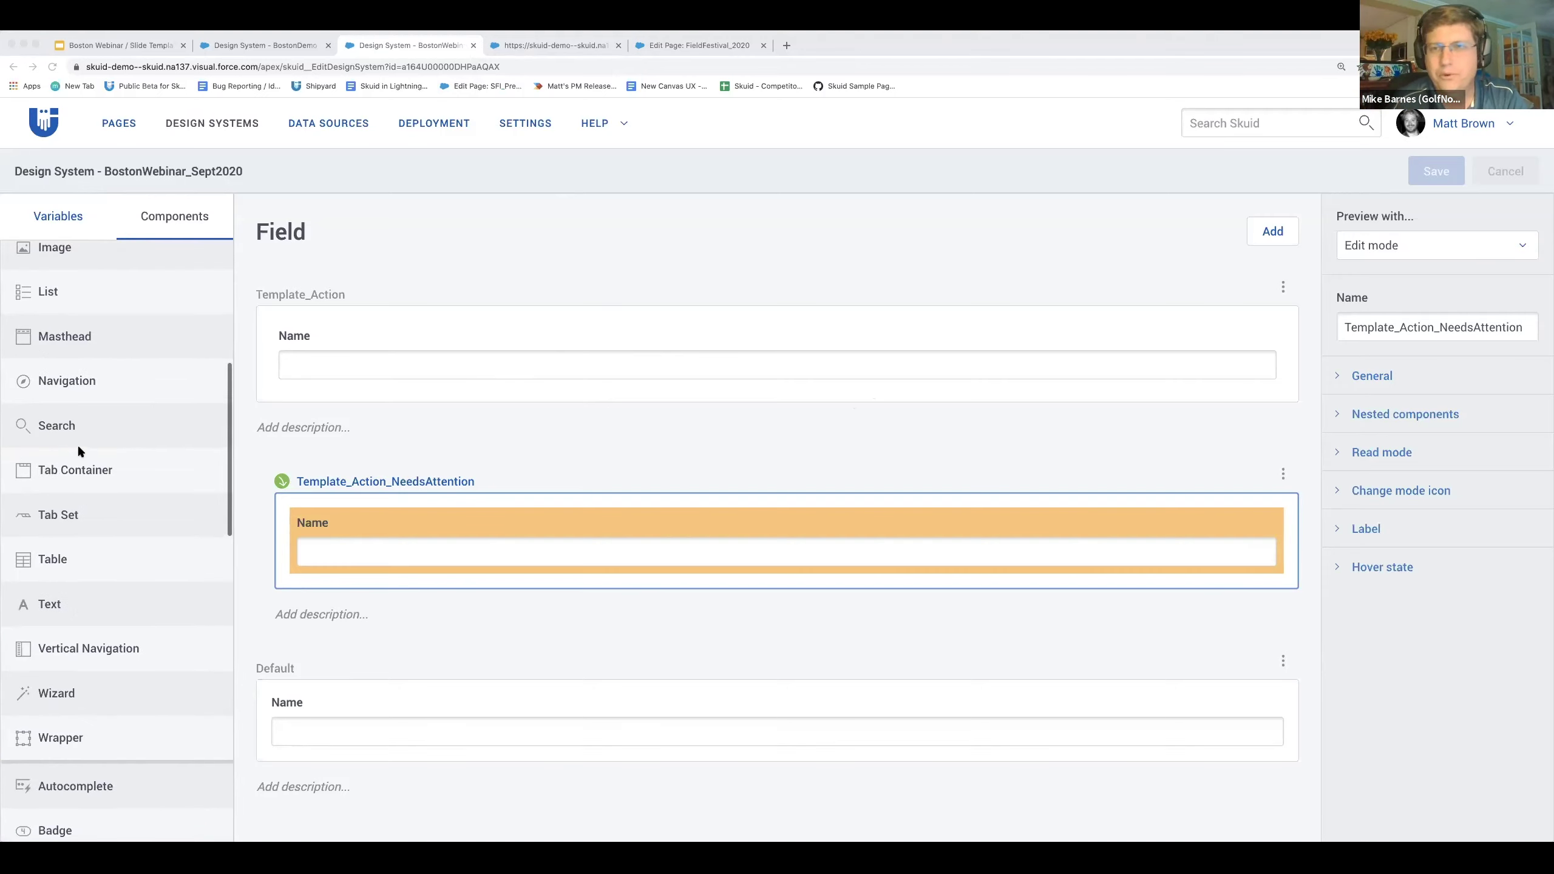
scroll(78, 451, up, 5)
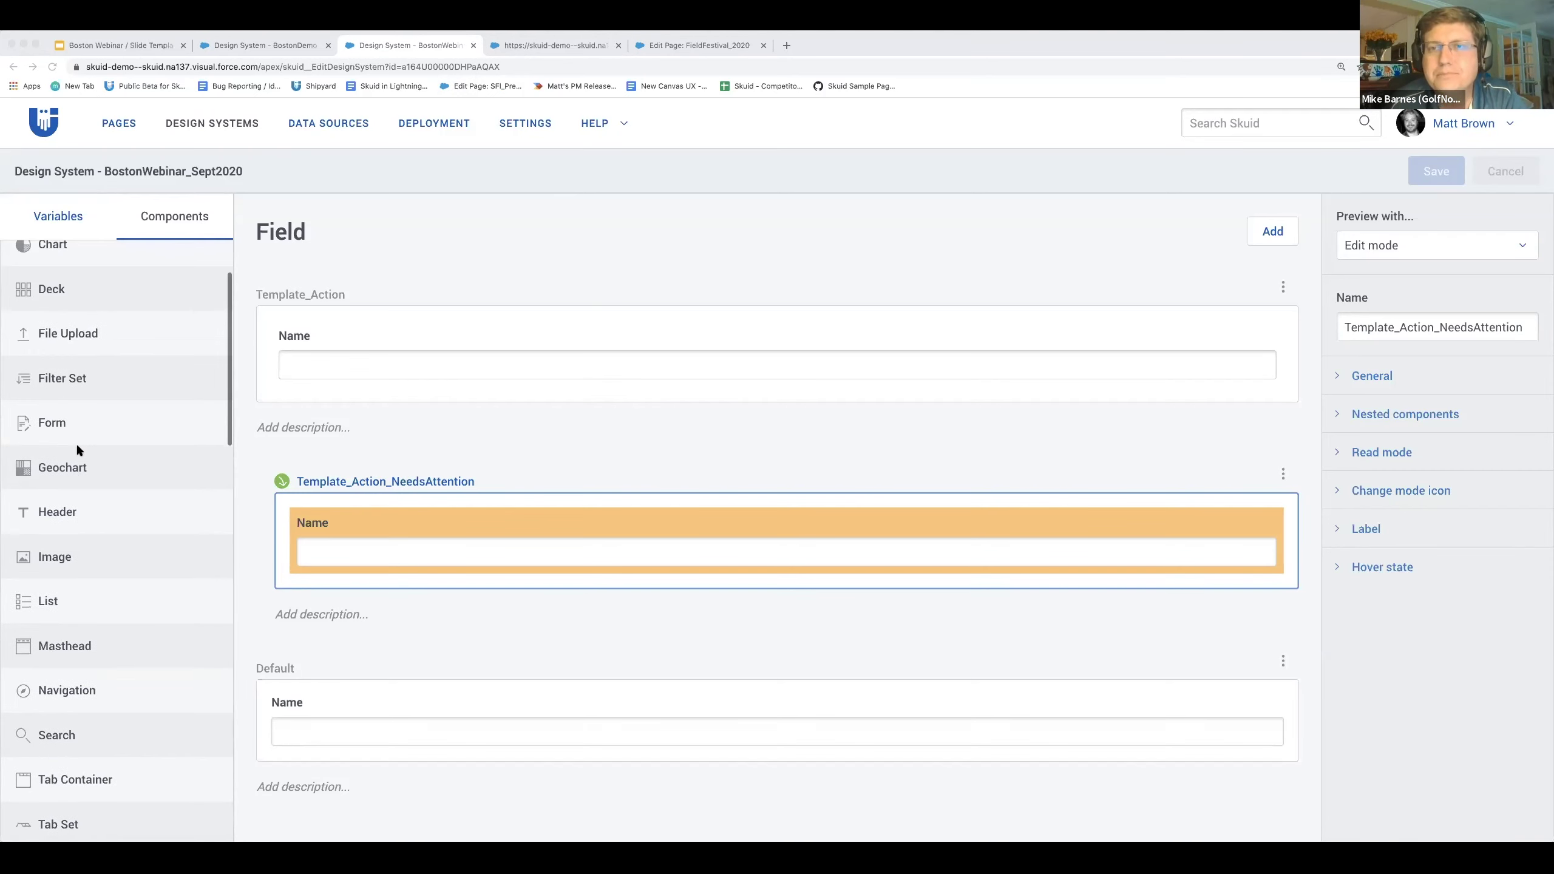
click(71, 431)
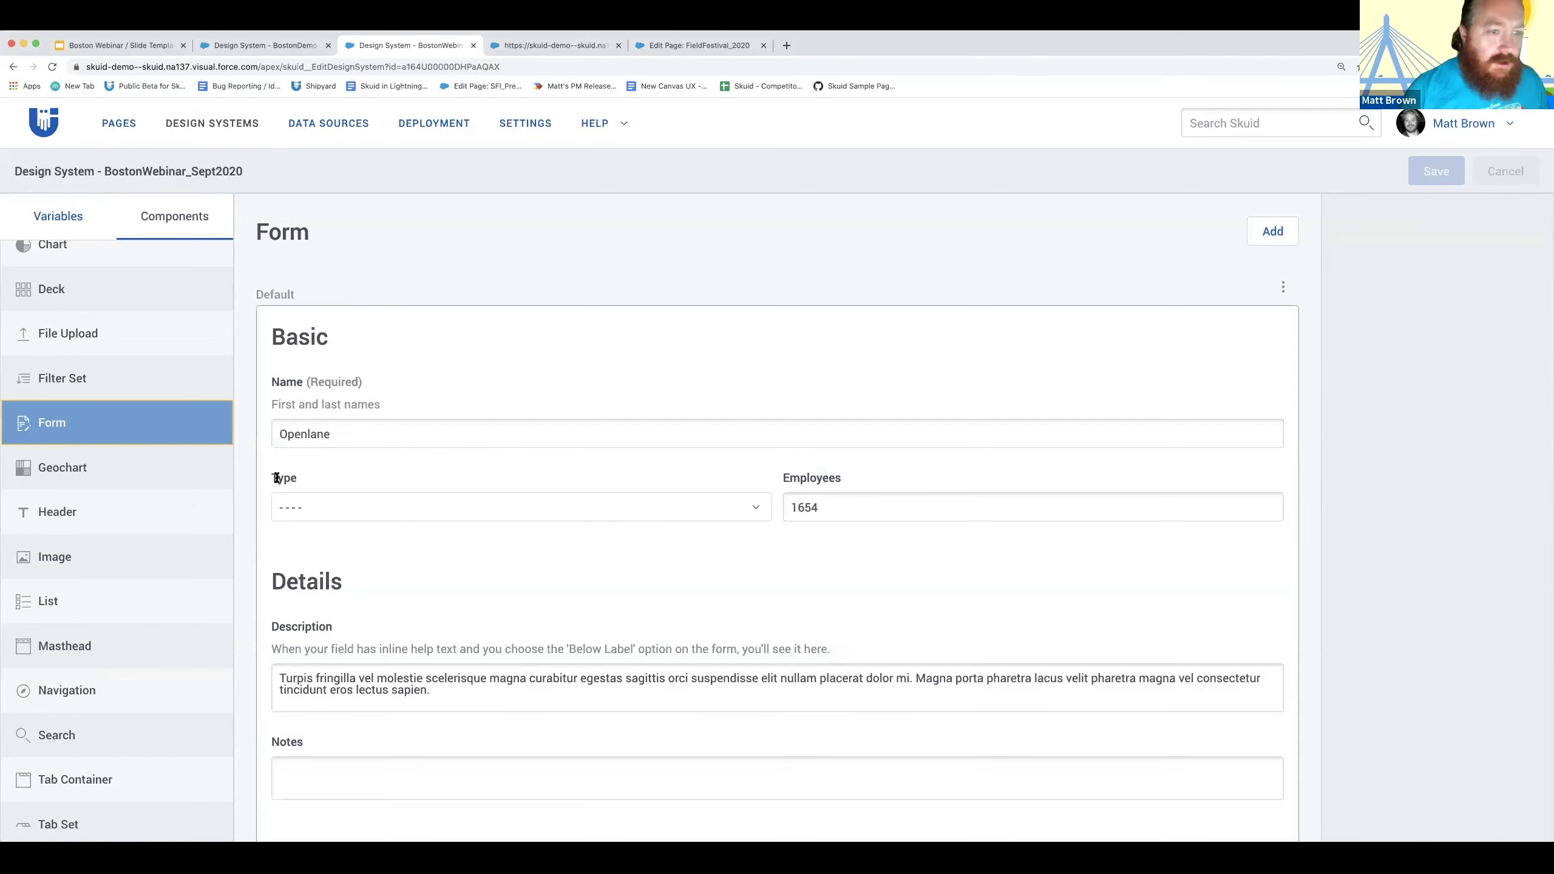
click(705, 396)
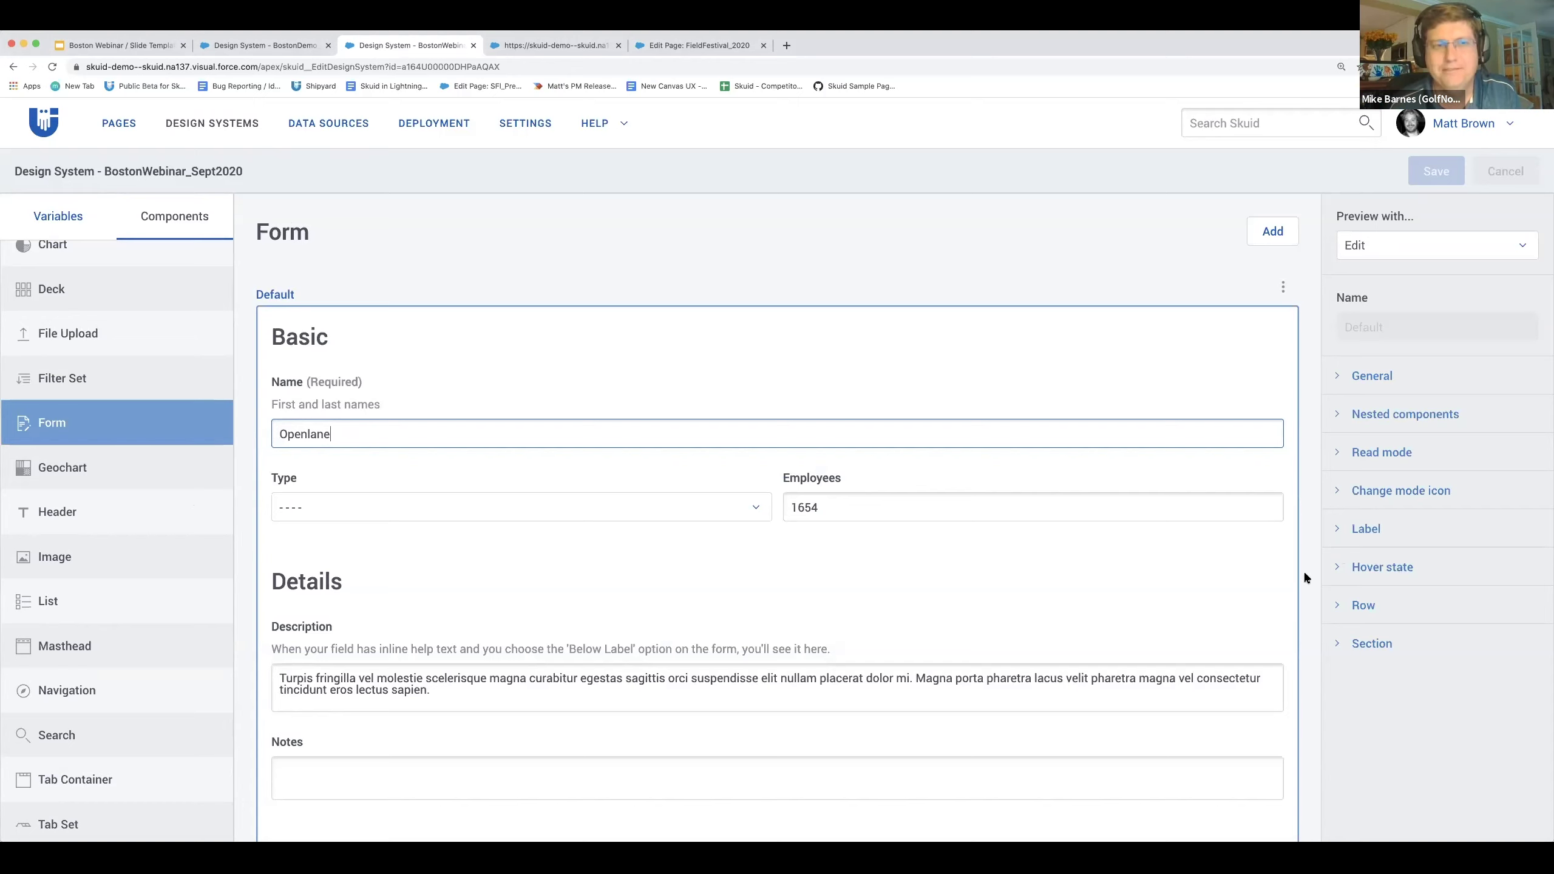
Expand the Default form variant's label settings and its Required section to review the indicator text, placement and font options
click(1338, 528)
scroll(1338, 524, down, 8)
scroll(1338, 524, down, 2)
click(1335, 658)
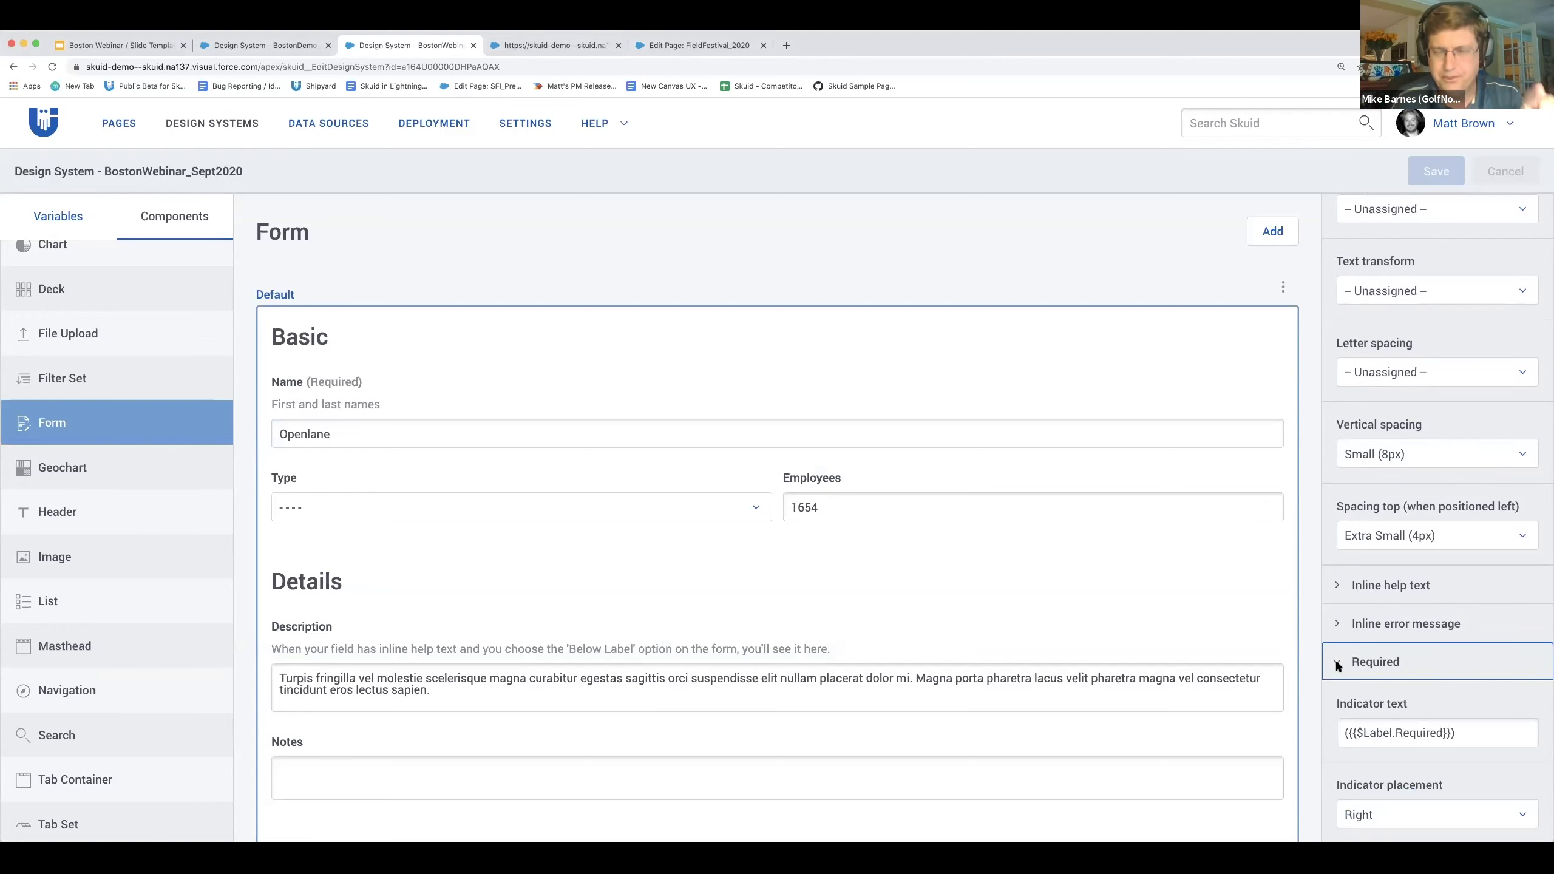
scroll(1336, 661, down, 5)
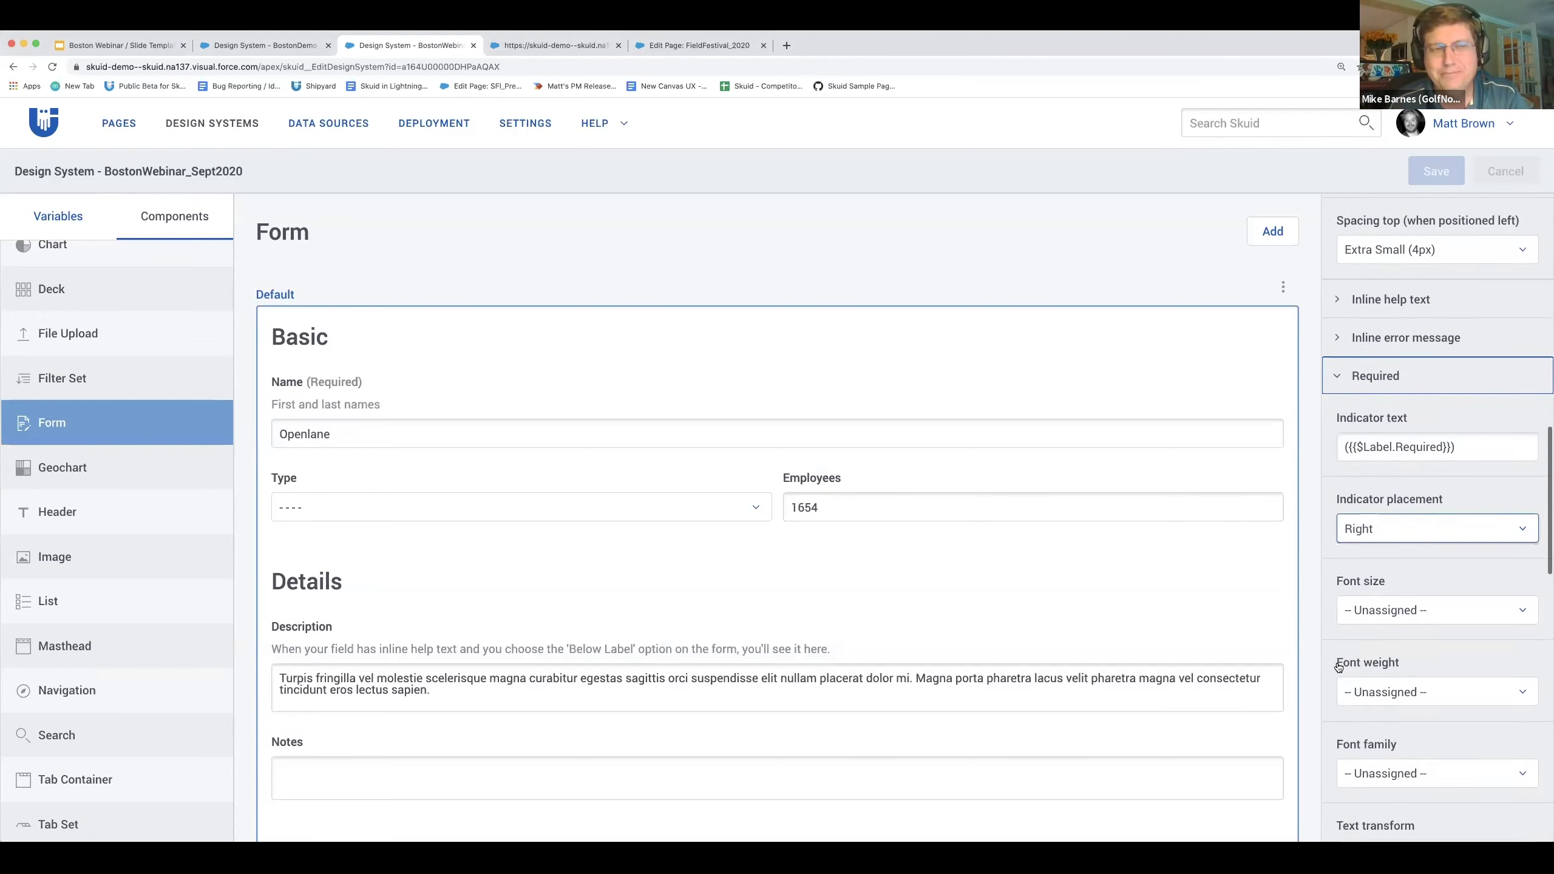
scroll(1338, 667, down, 3)
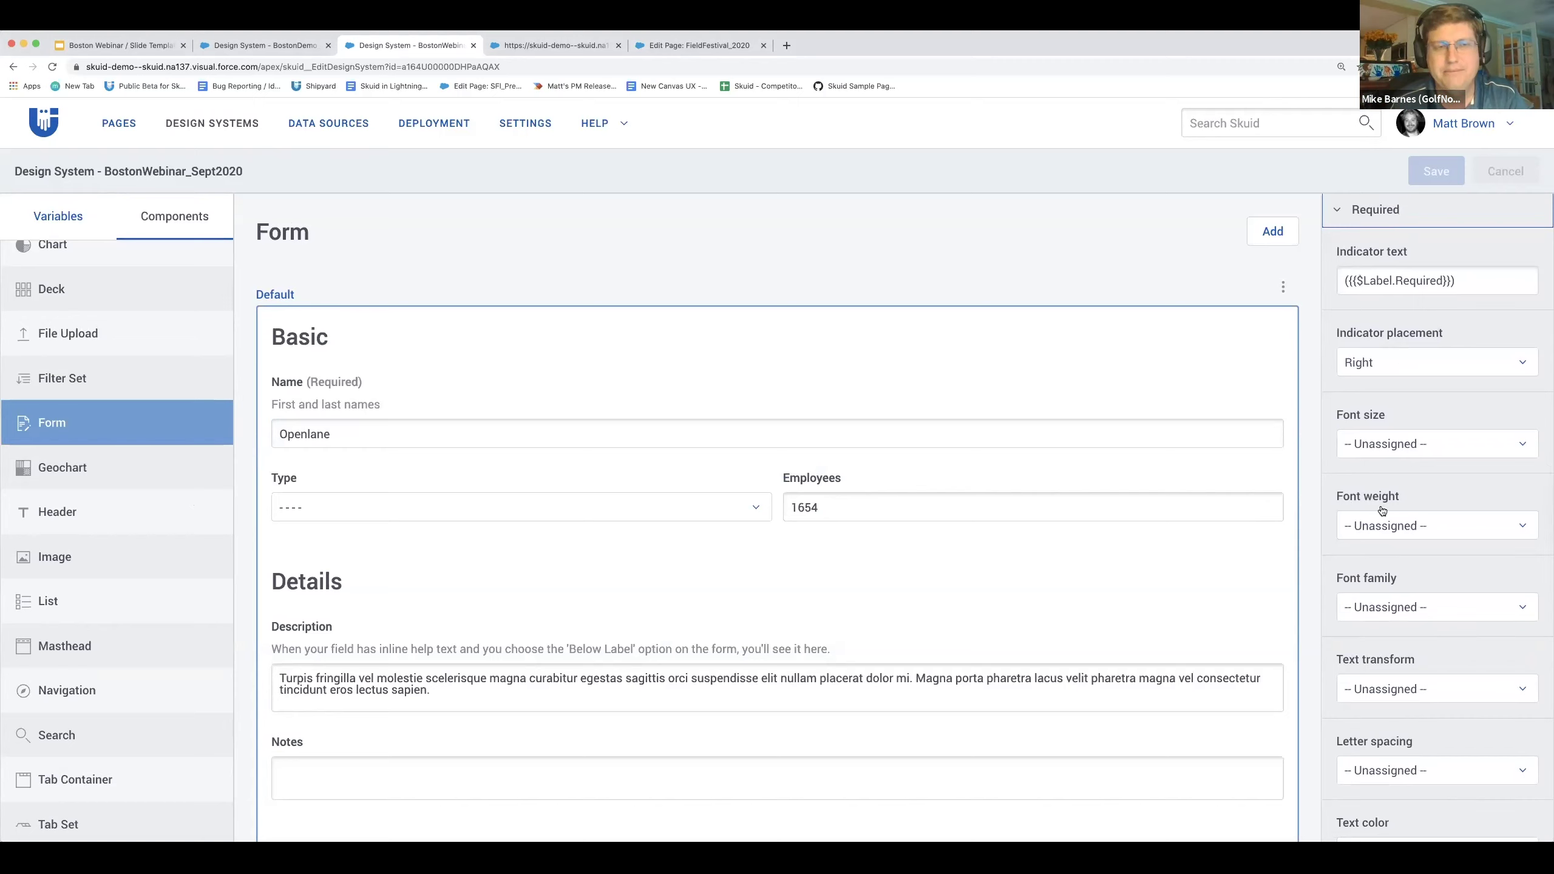
click(1425, 279)
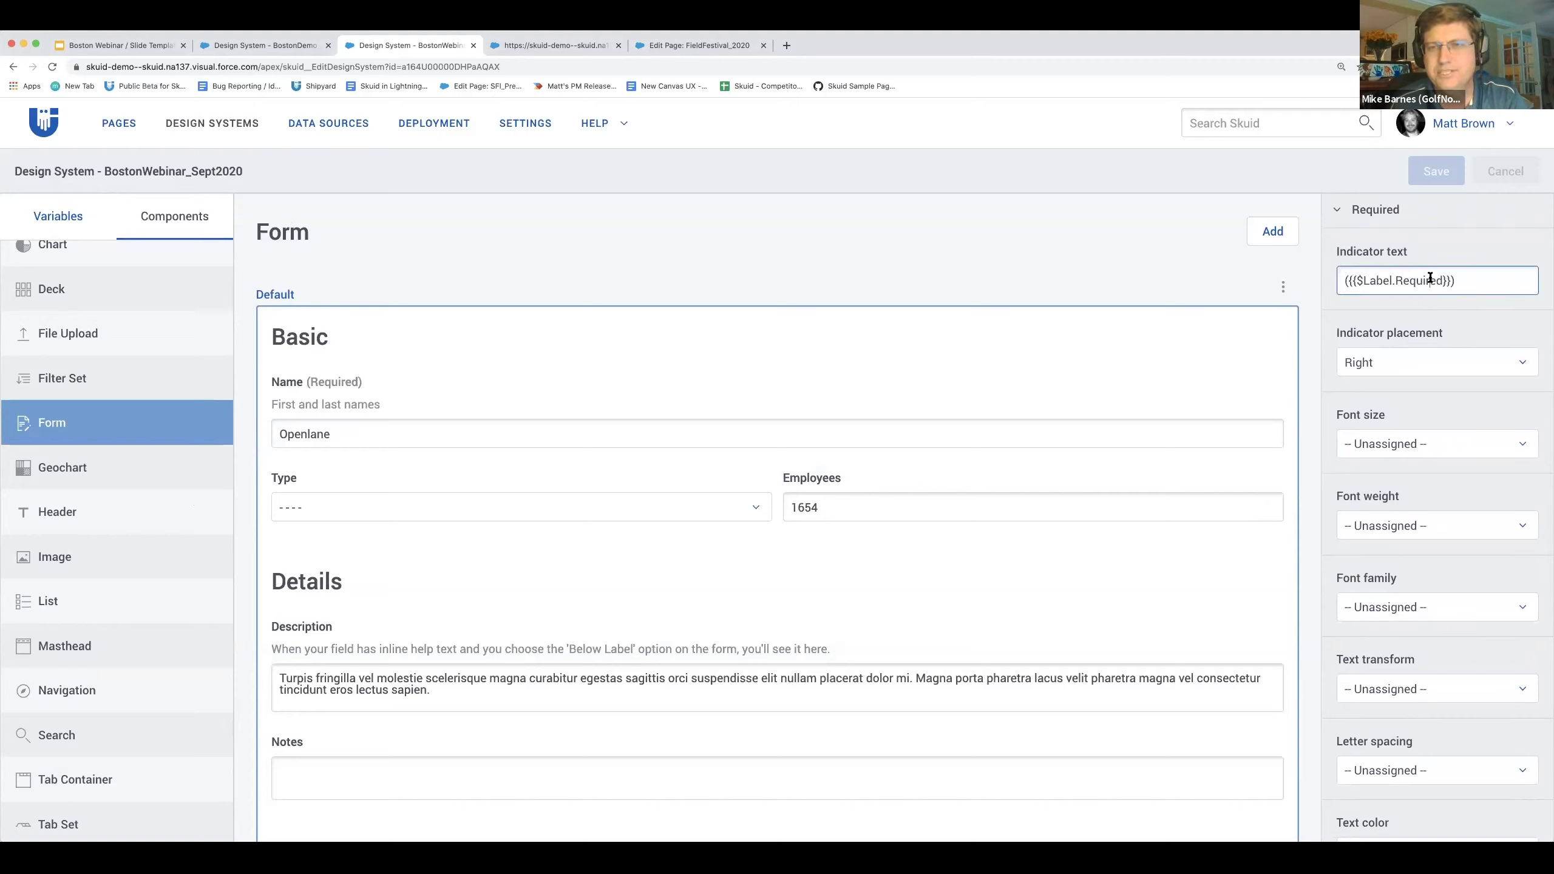
scroll(1443, 464, down, 3)
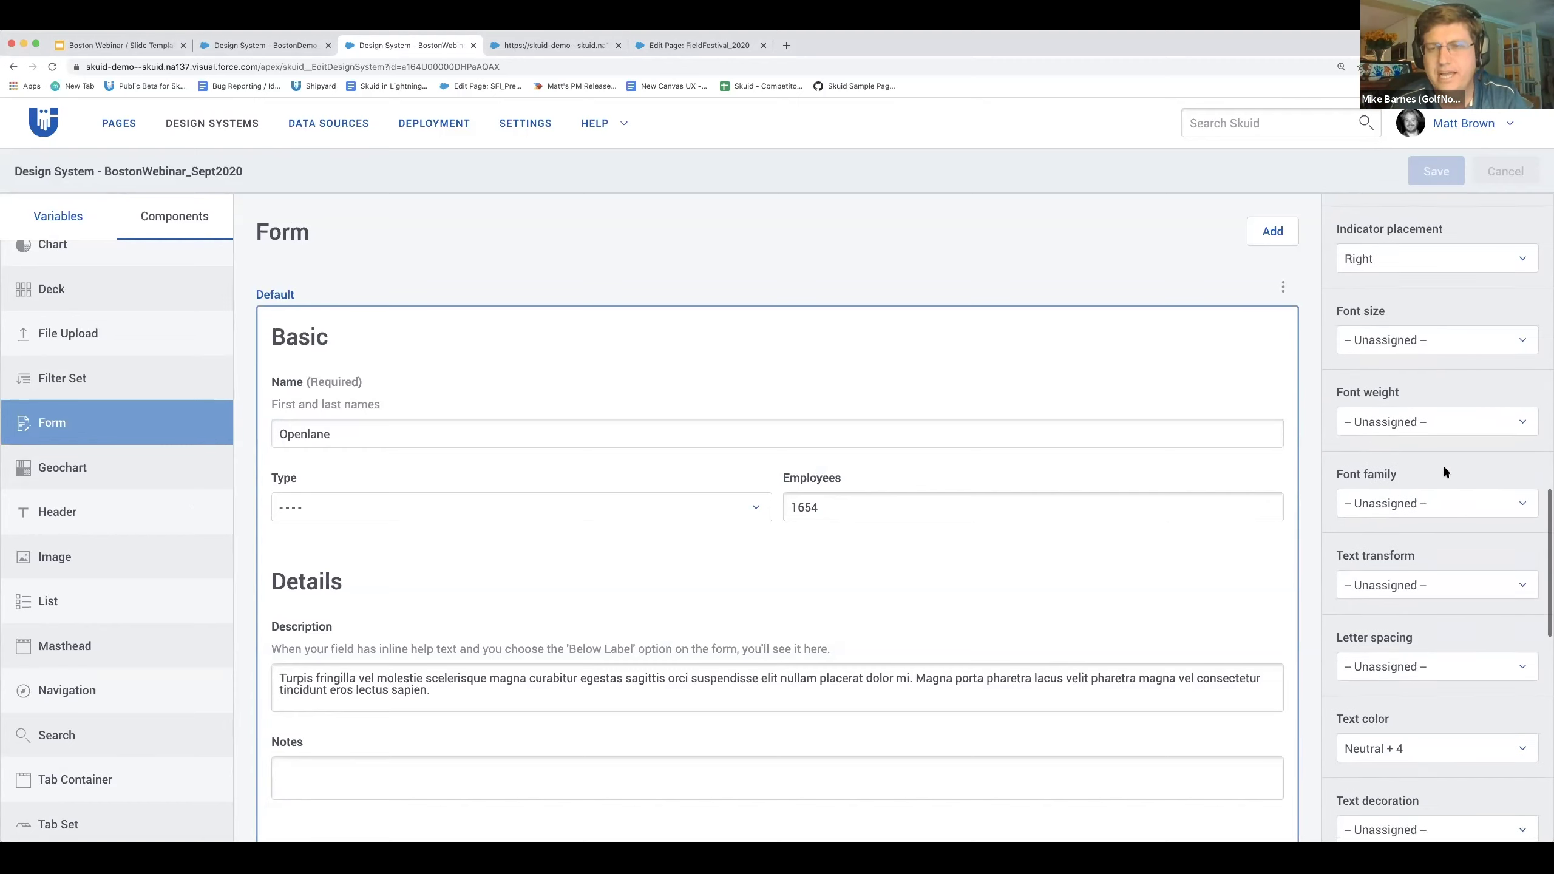
scroll(1442, 463, up, 2)
scroll(1442, 463, down, 2)
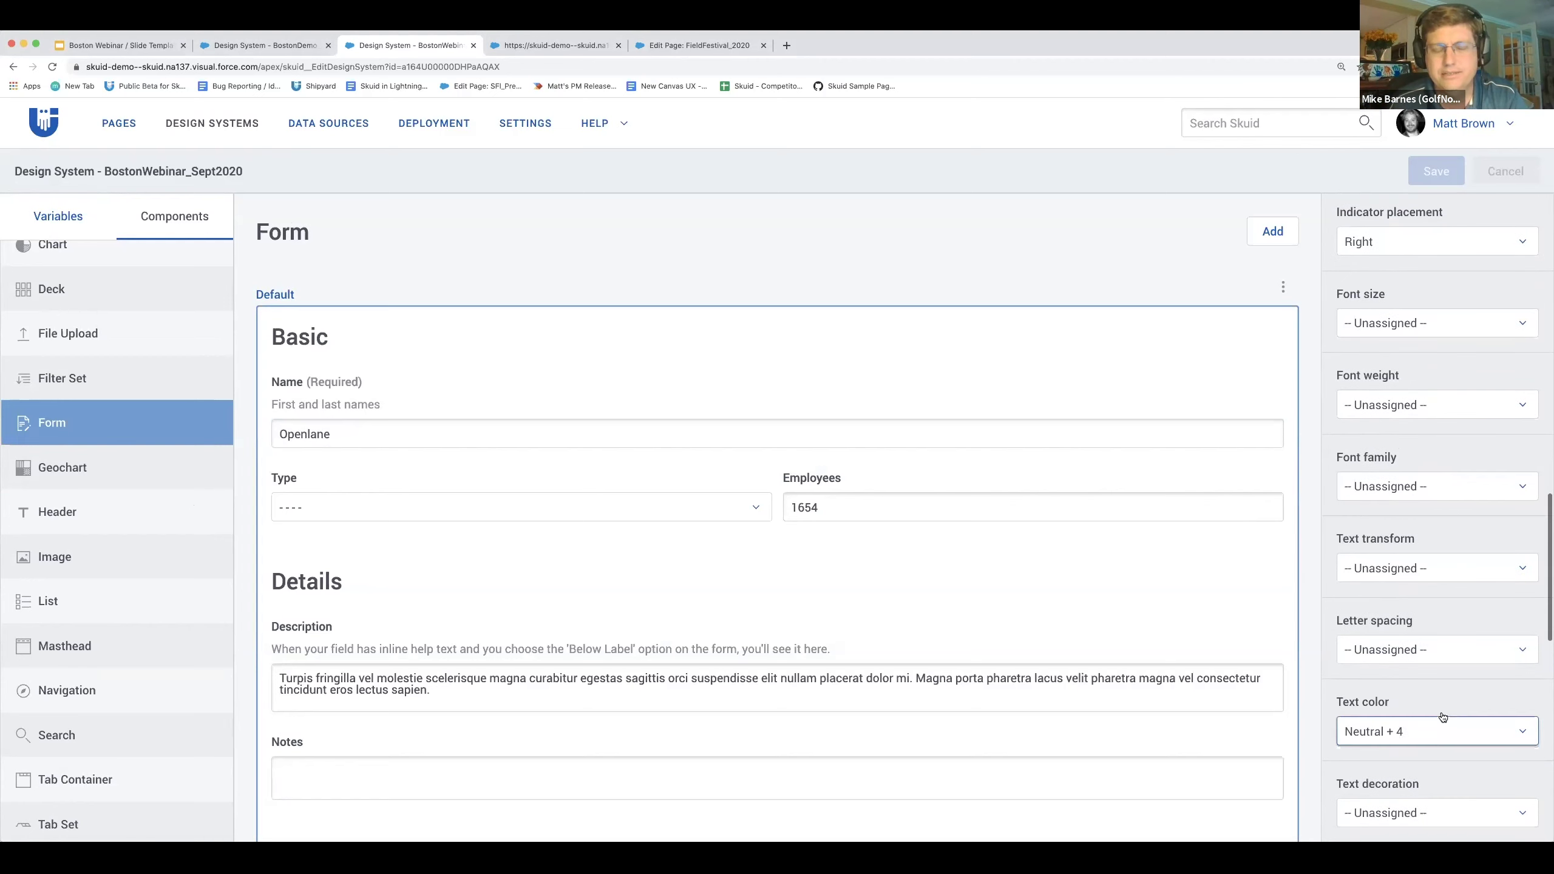
Set the text color of the form's required indicator to Error
click(1440, 733)
scroll(1435, 606, up, 10)
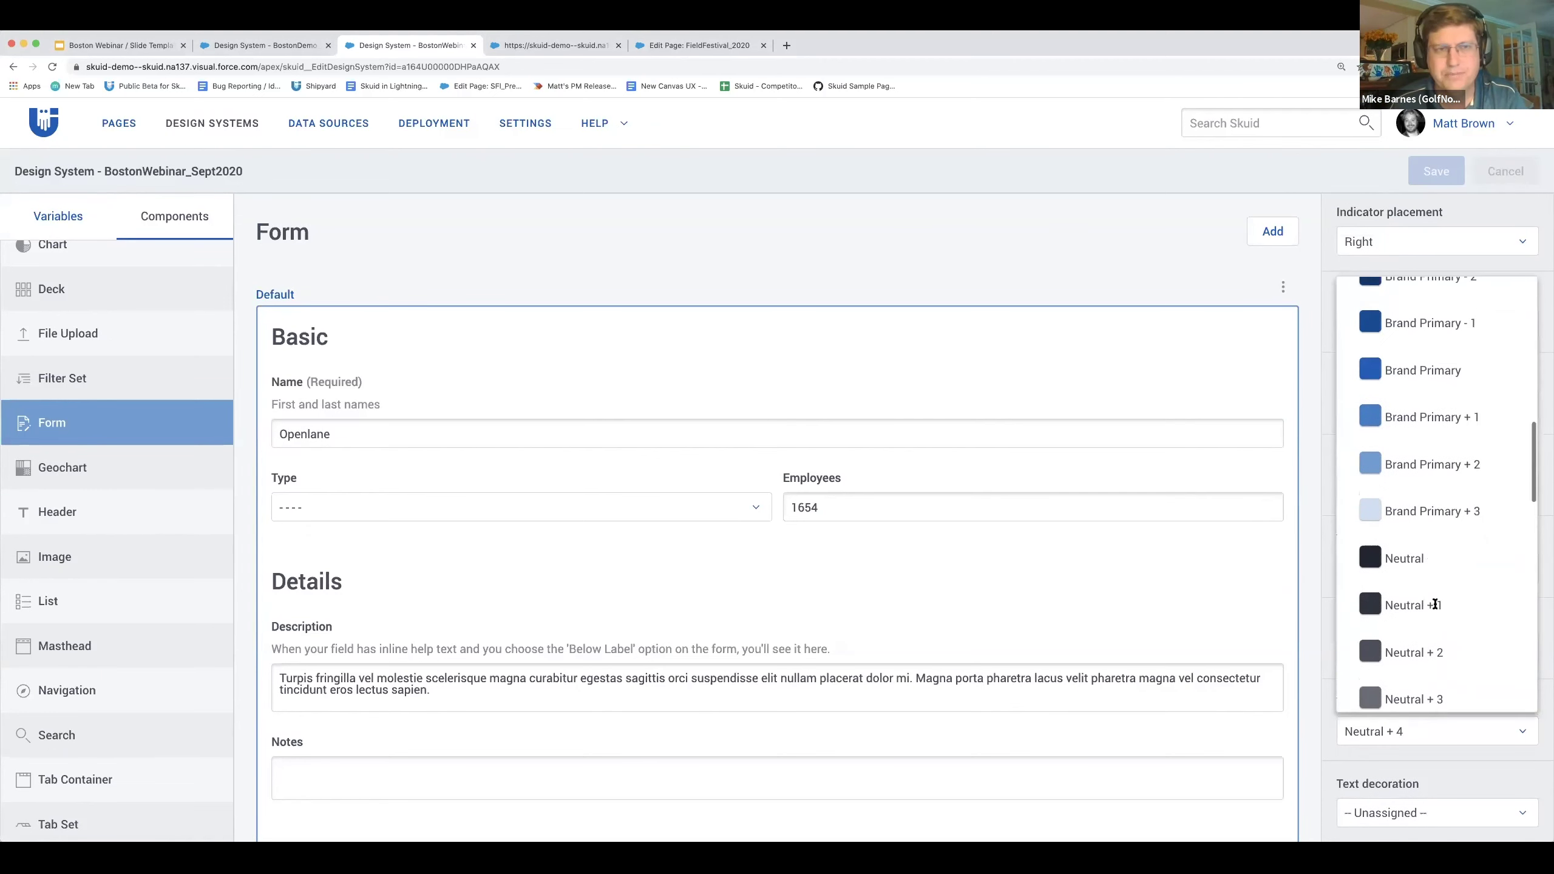
scroll(1435, 606, down, 11)
scroll(1433, 600, down, 6)
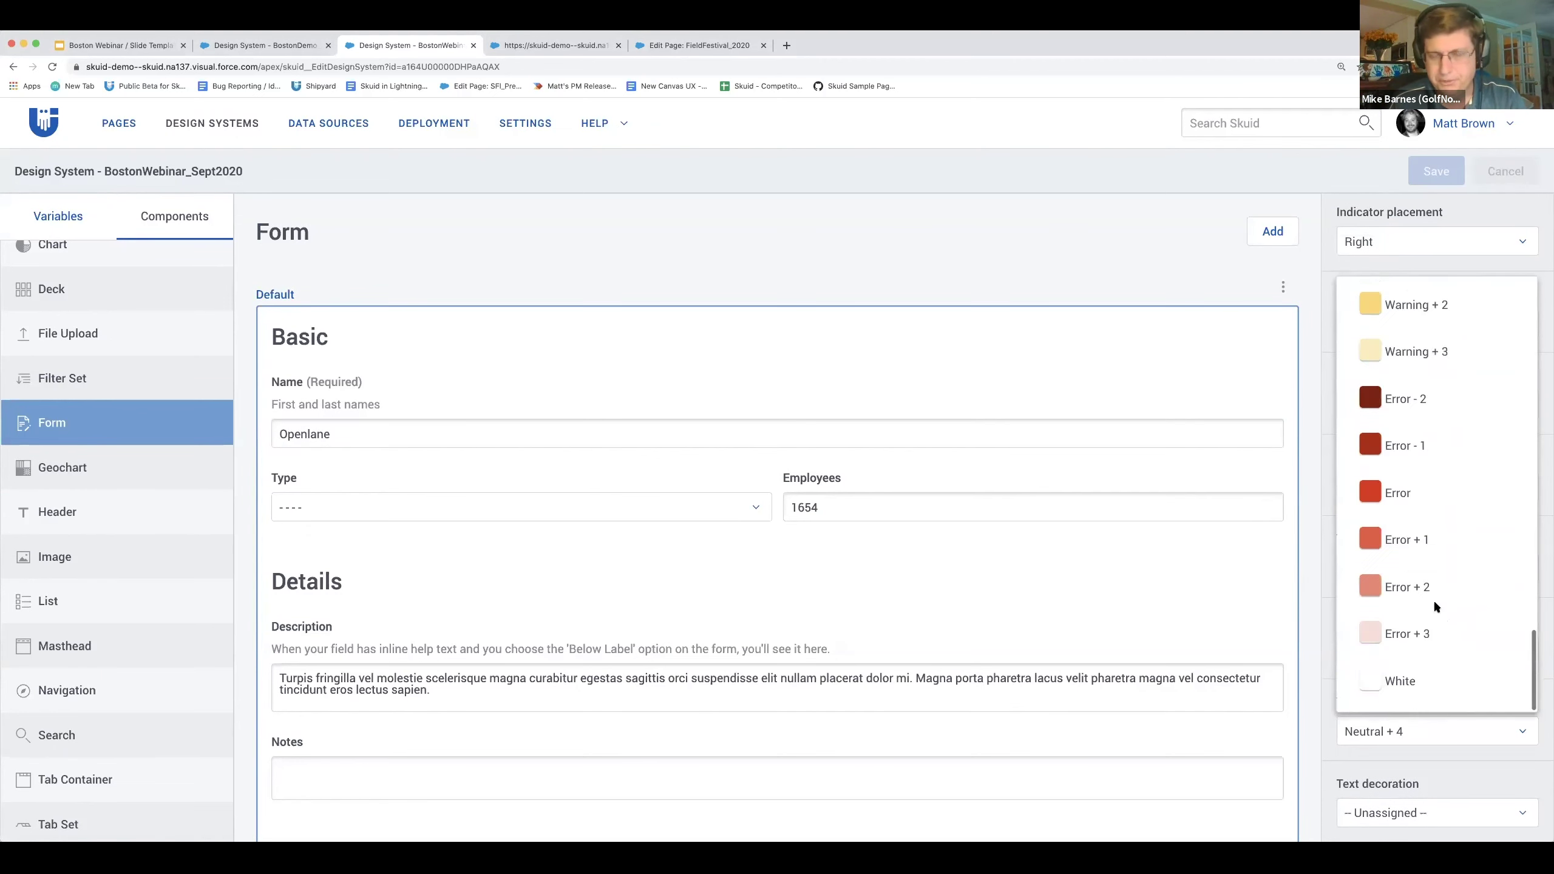
click(1407, 493)
scroll(1402, 489, up, 5)
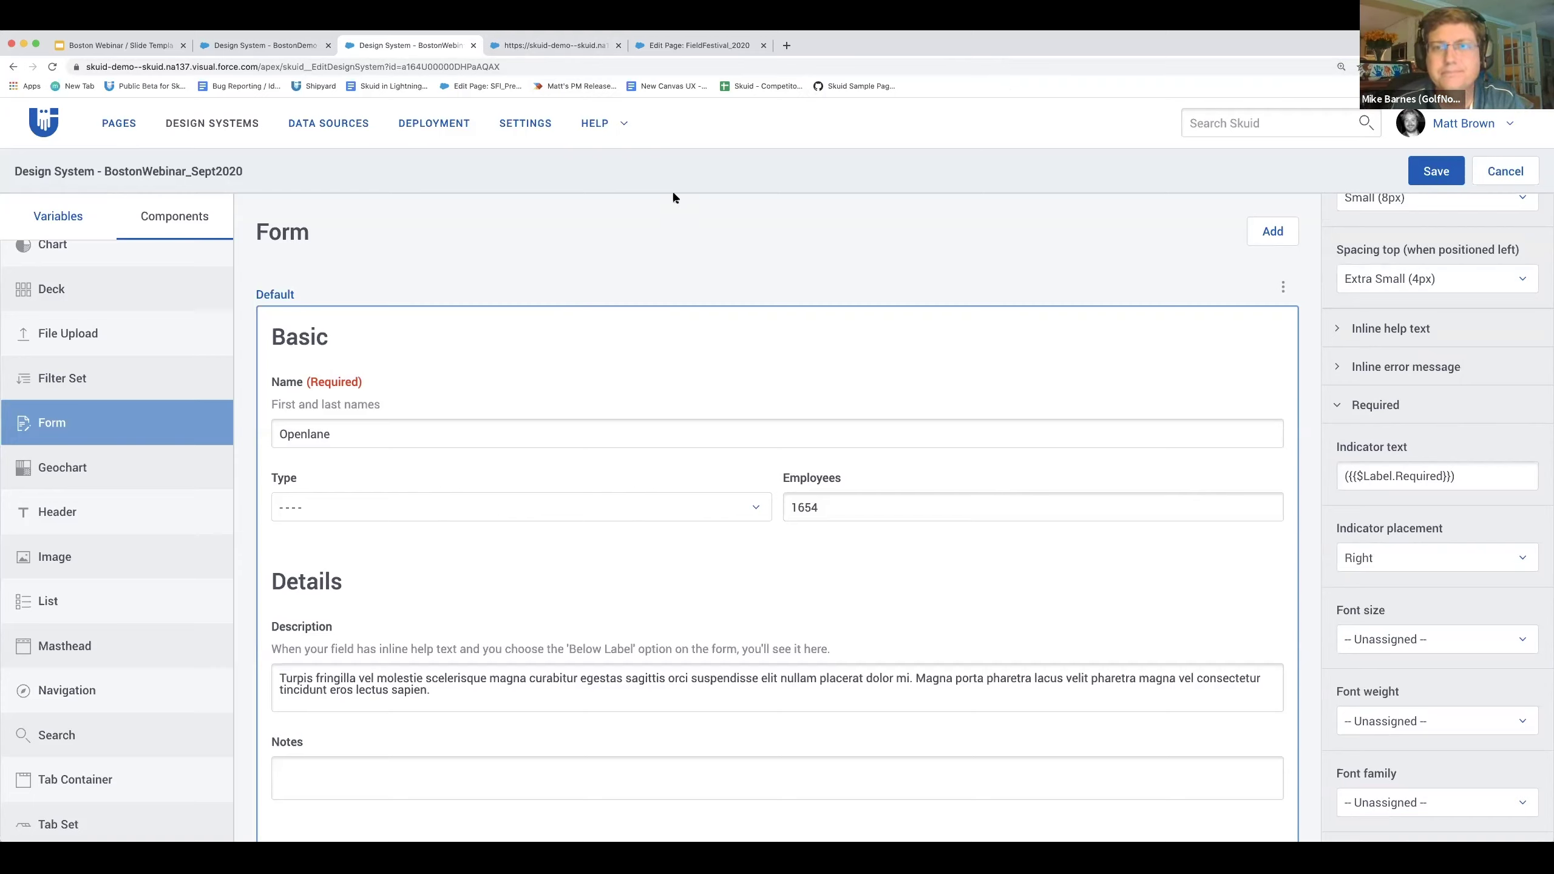
Fill in the missing billing street for Waverly's Bakery from the My Opportunities table and save with refresh
click(532, 44)
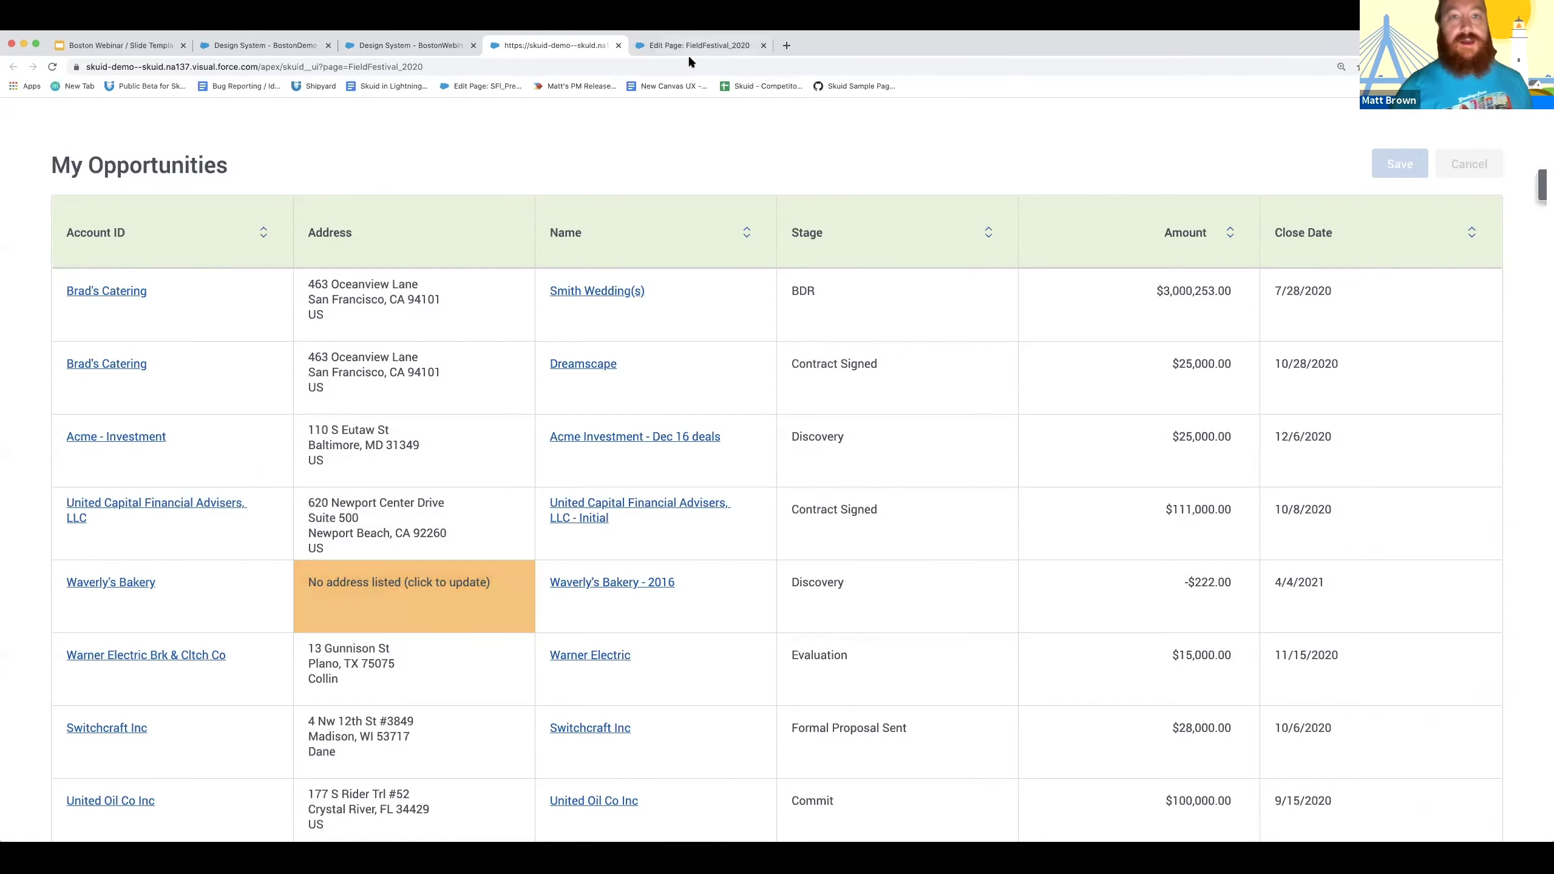
click(456, 590)
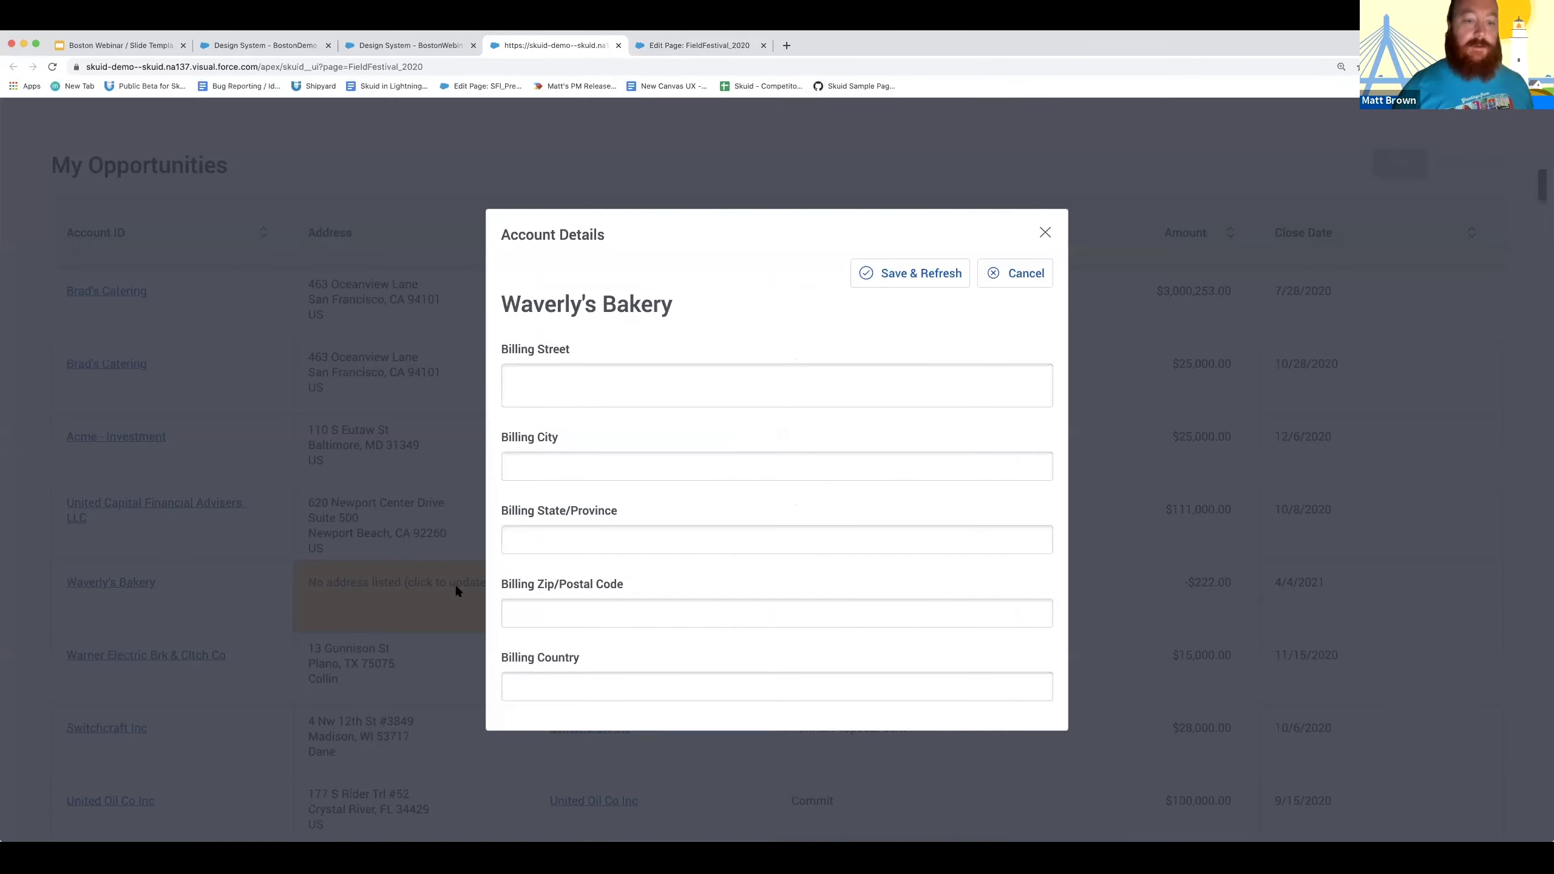
click(792, 379)
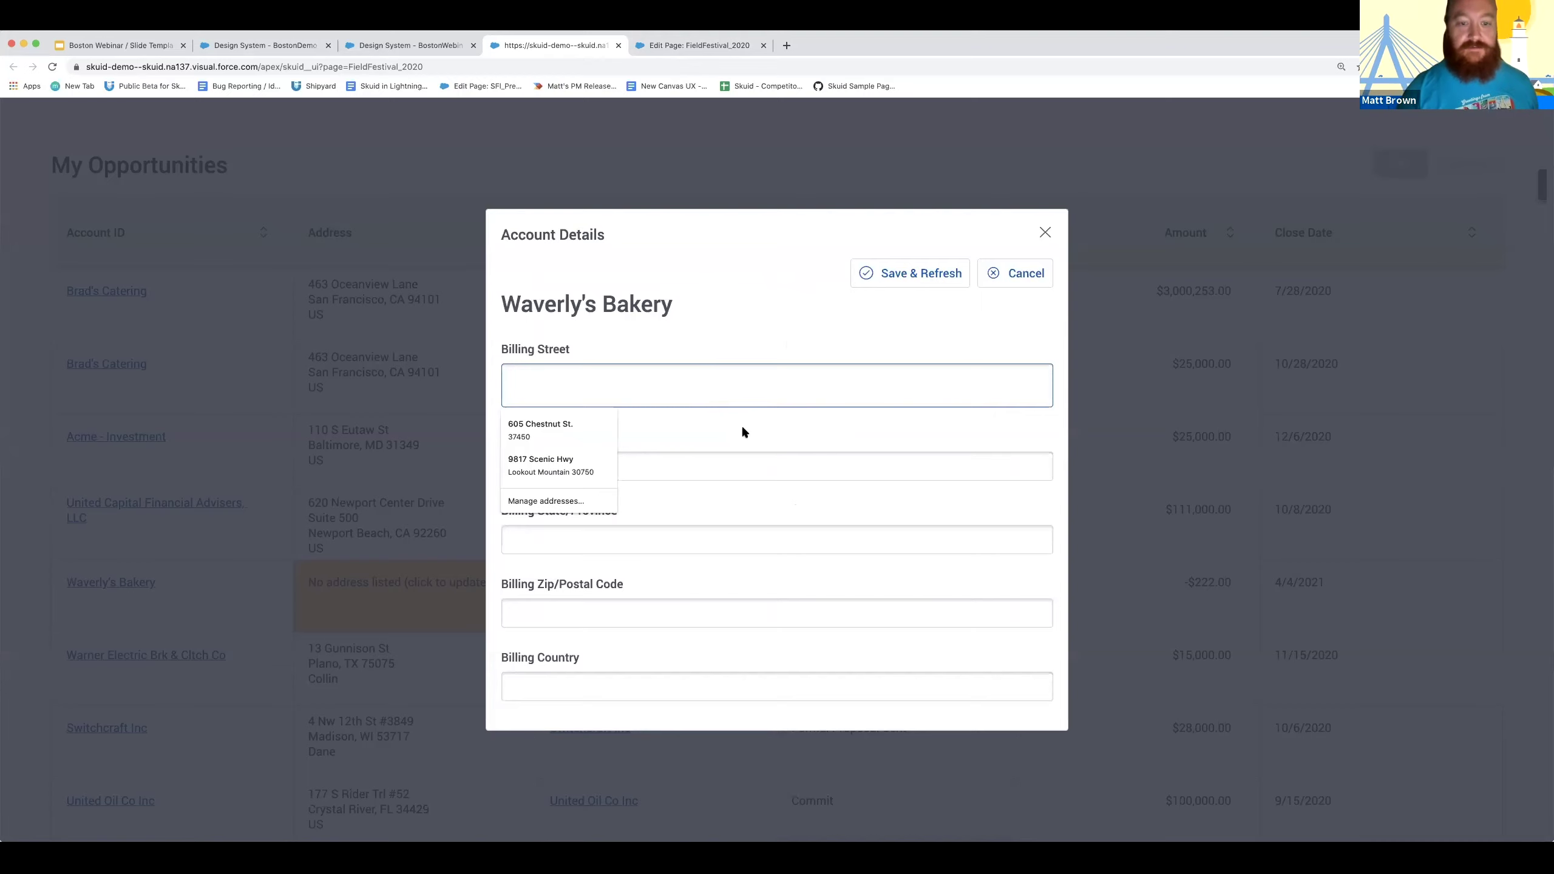
key(Tab)
click(772, 385)
text(123 Main St.)
key(Tab)
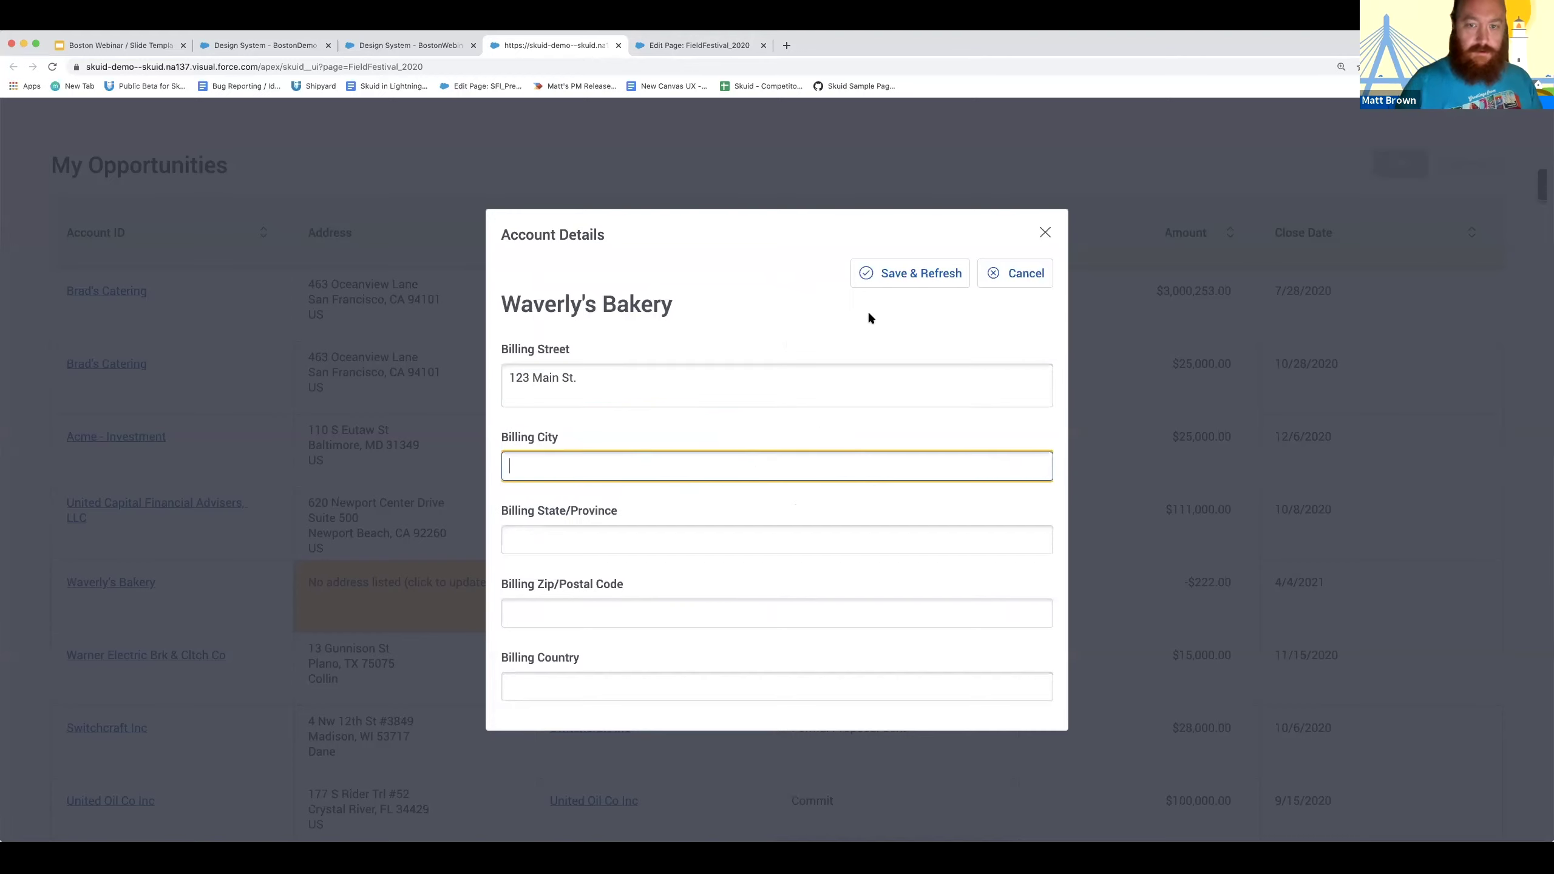
click(918, 273)
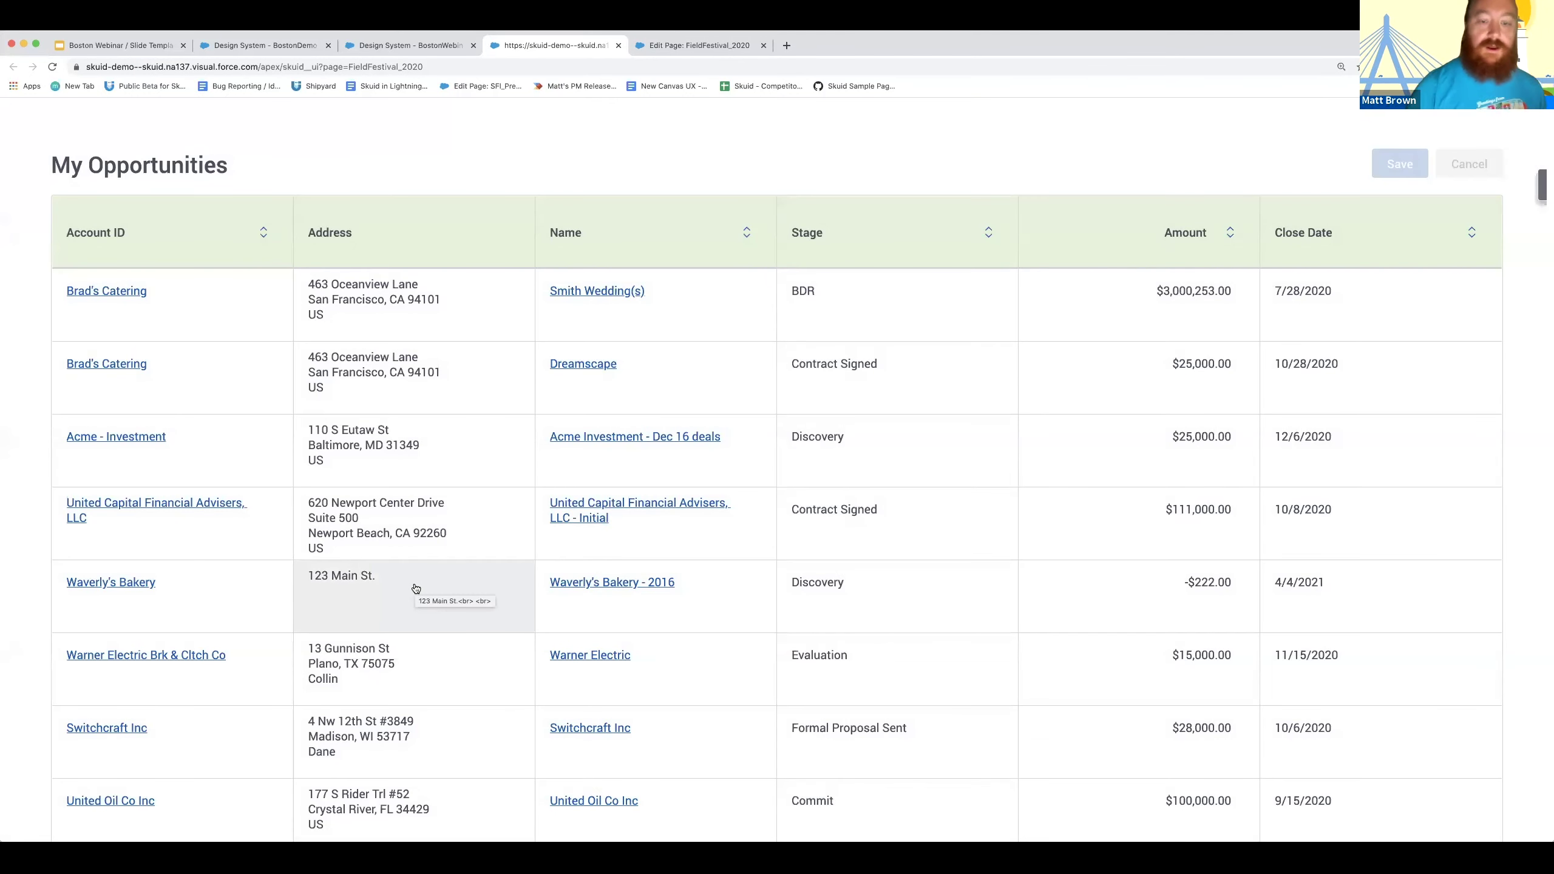
scroll(415, 588, down, 6)
scroll(414, 584, down, 2)
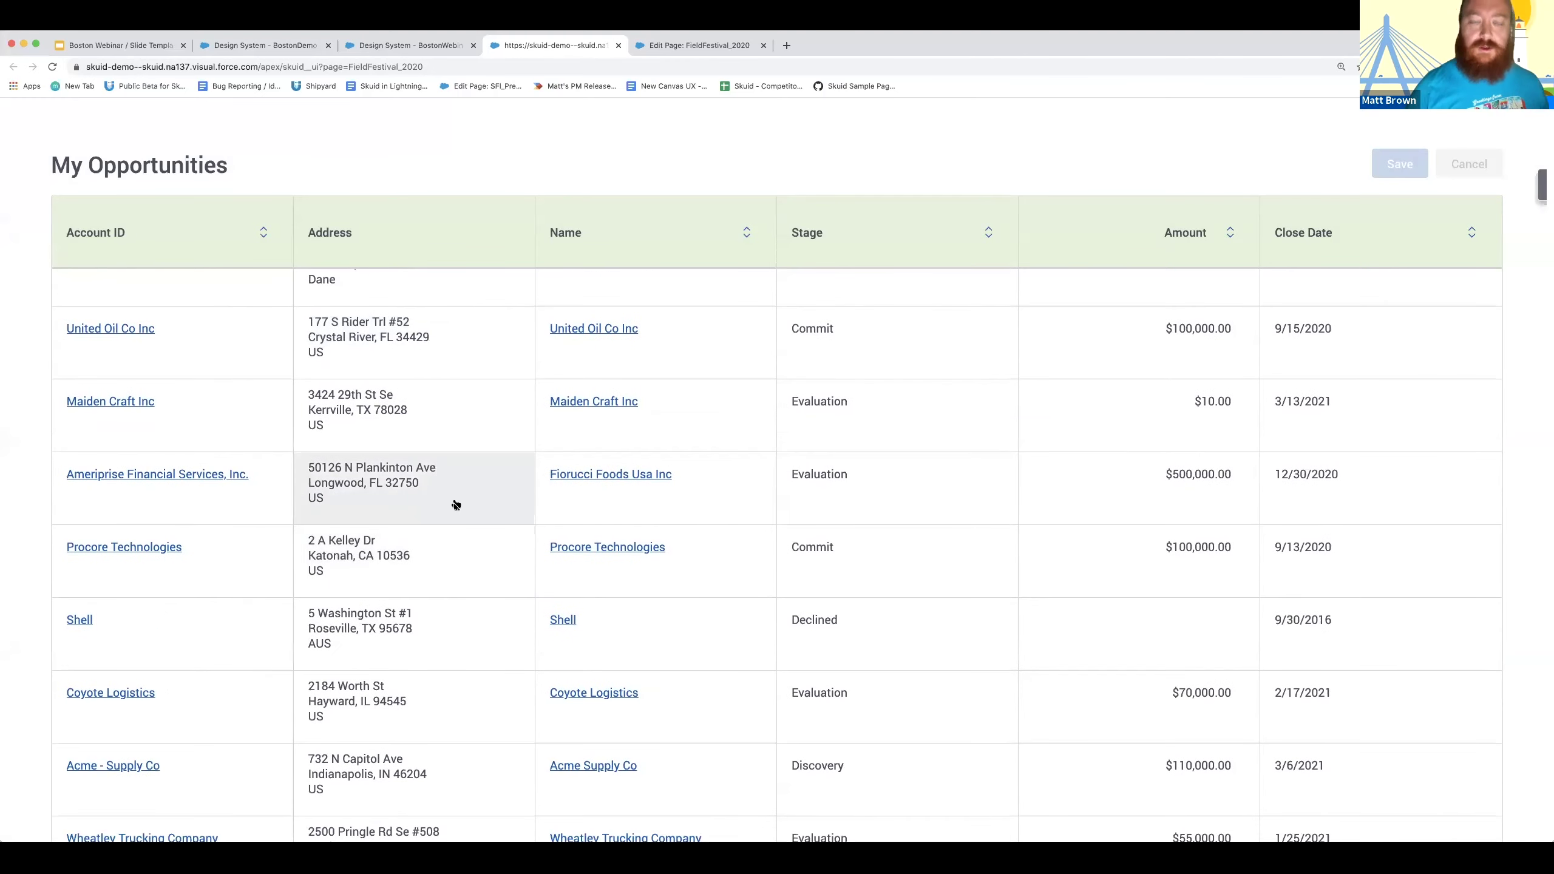